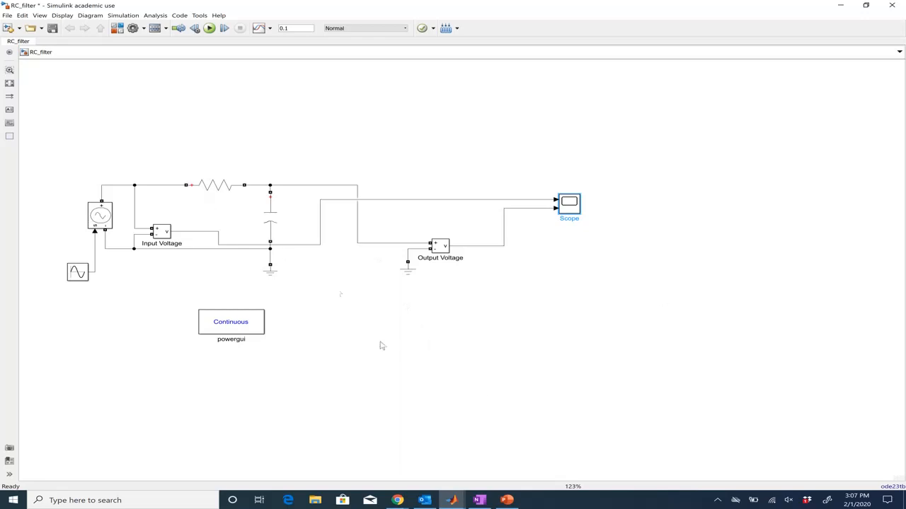
Step: Switch to MATLAB and run the RC_filter command to open the model
left_click(451, 500)
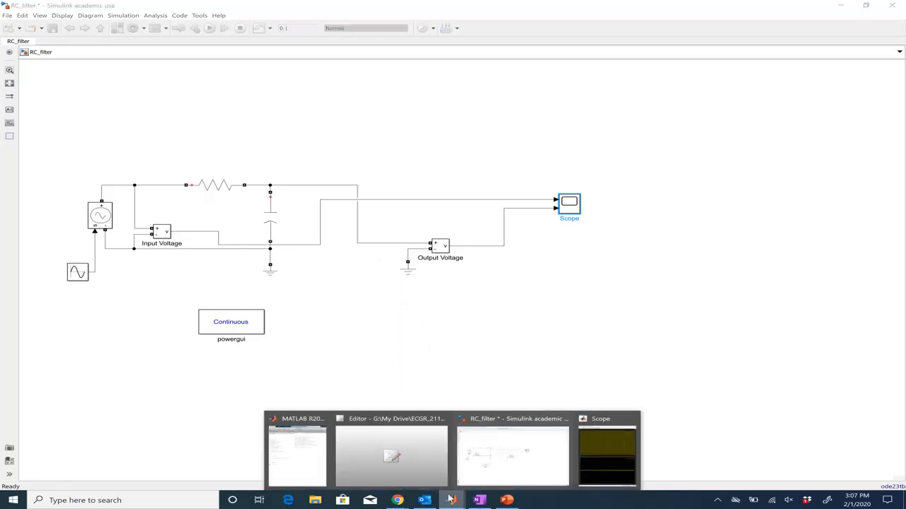
left_click(303, 474)
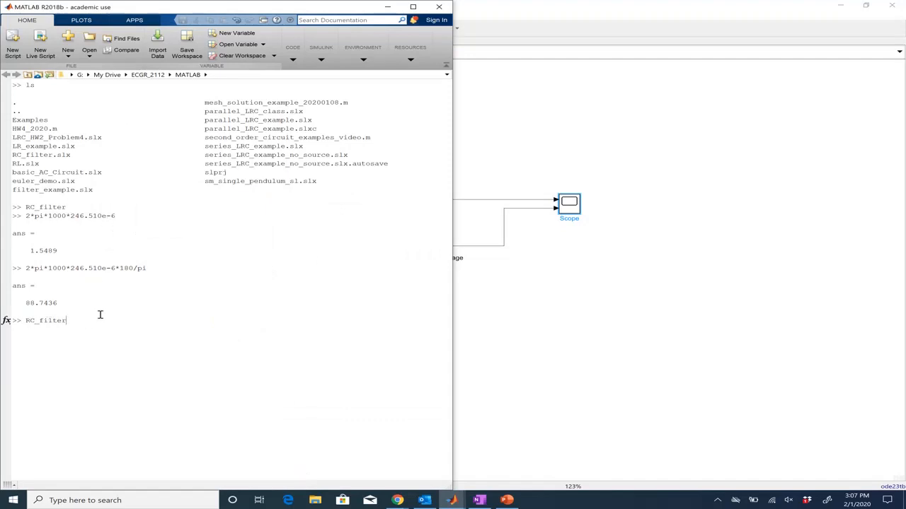
key("Return")
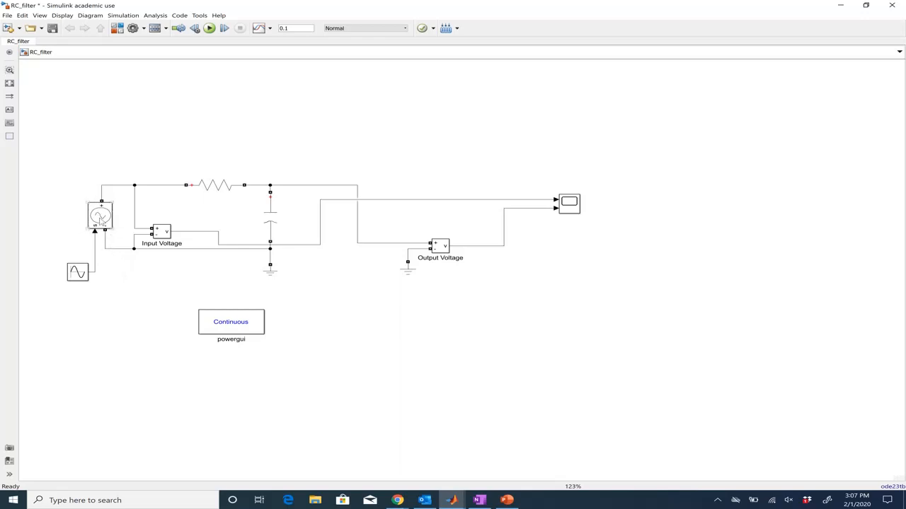
Step: Open the resistor block's parameters to check its resistance, then close the dialog
mouse_move(100, 214)
mouse_move(214, 186)
left_click(409, 247)
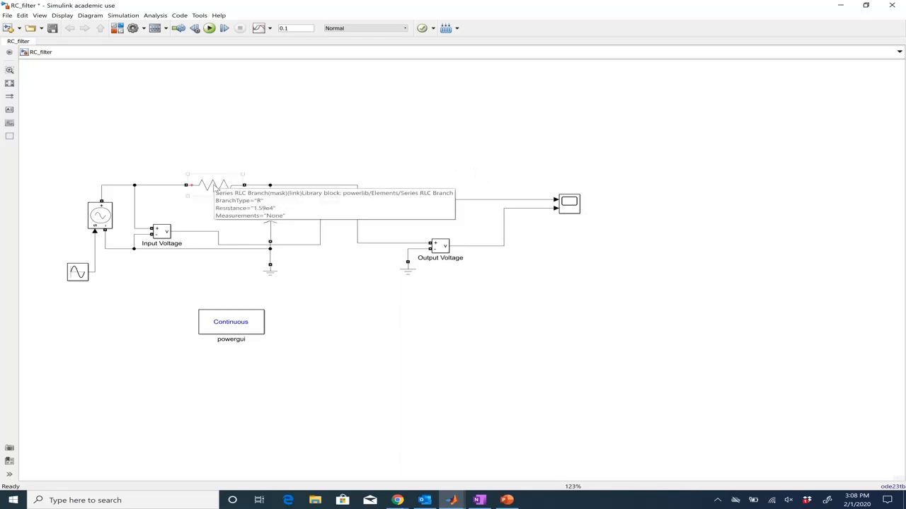
double_click(214, 186)
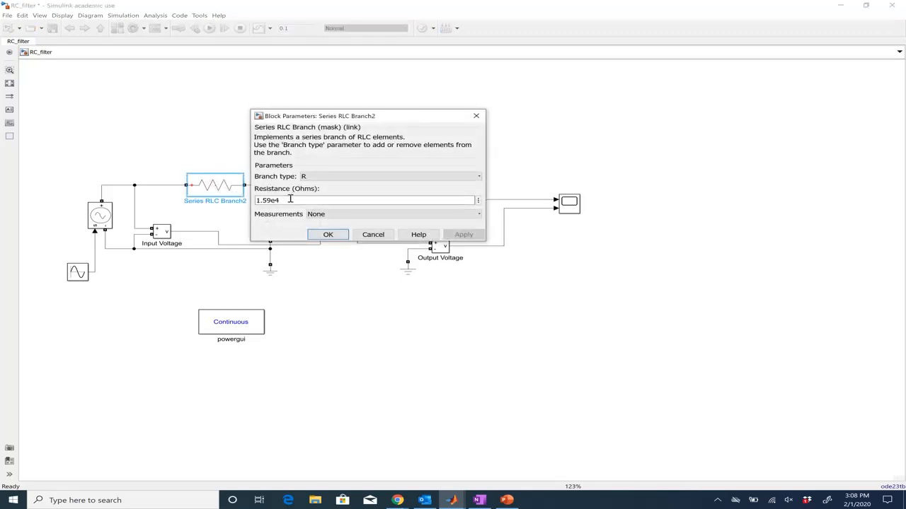
left_click(327, 235)
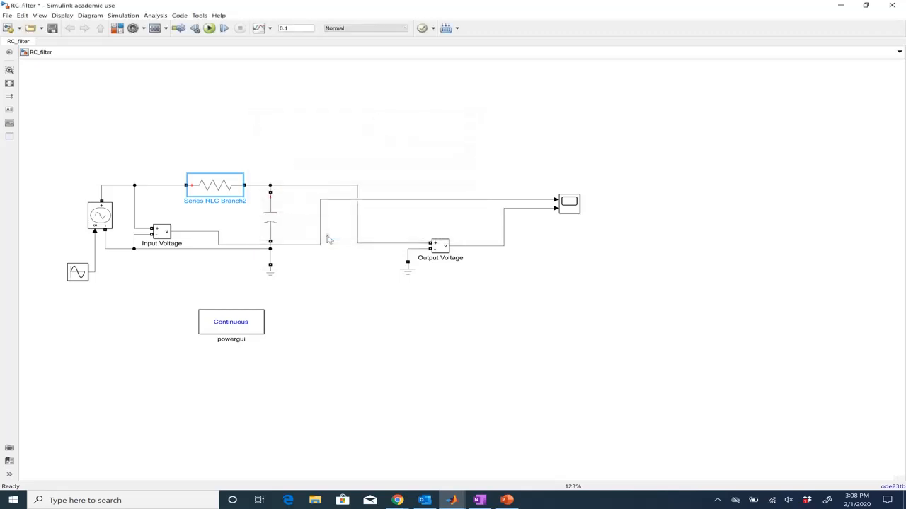
Step: Review the capacitor block's capacitance and initial voltage settings, then close the dialog
double_click(273, 223)
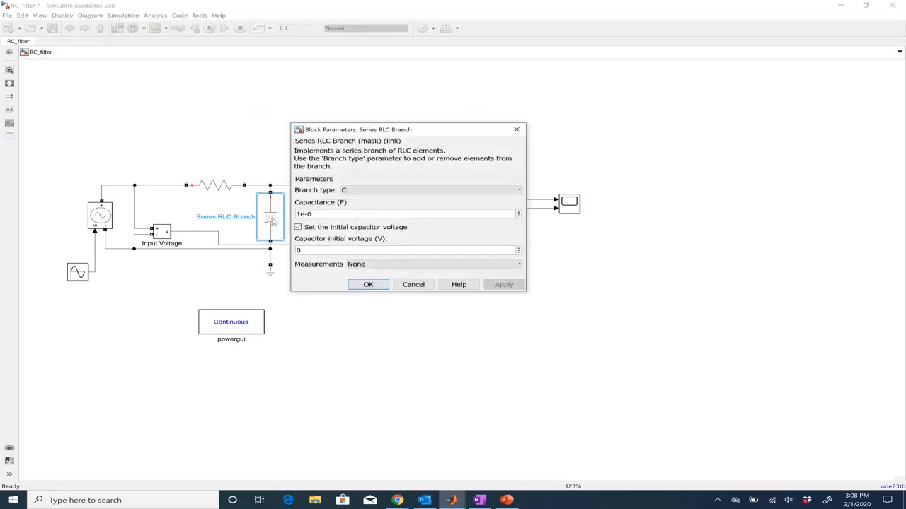
left_click(298, 227)
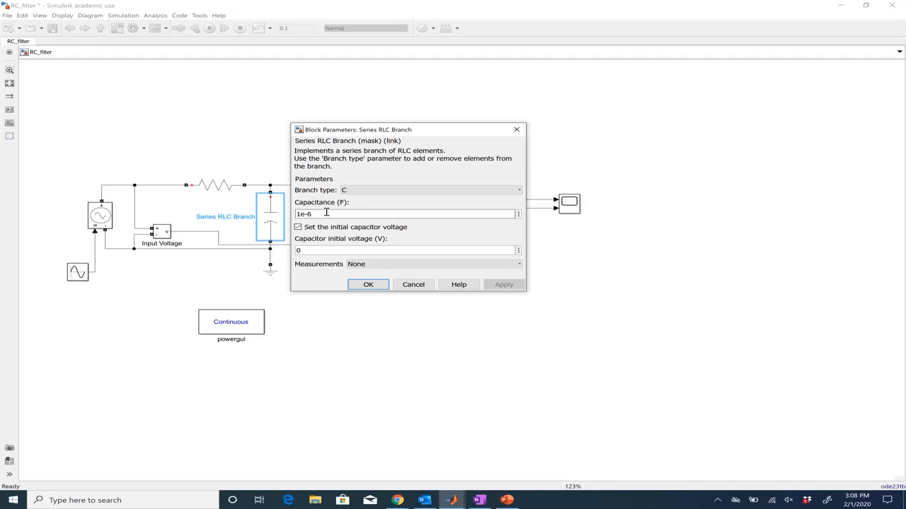
left_click(330, 250)
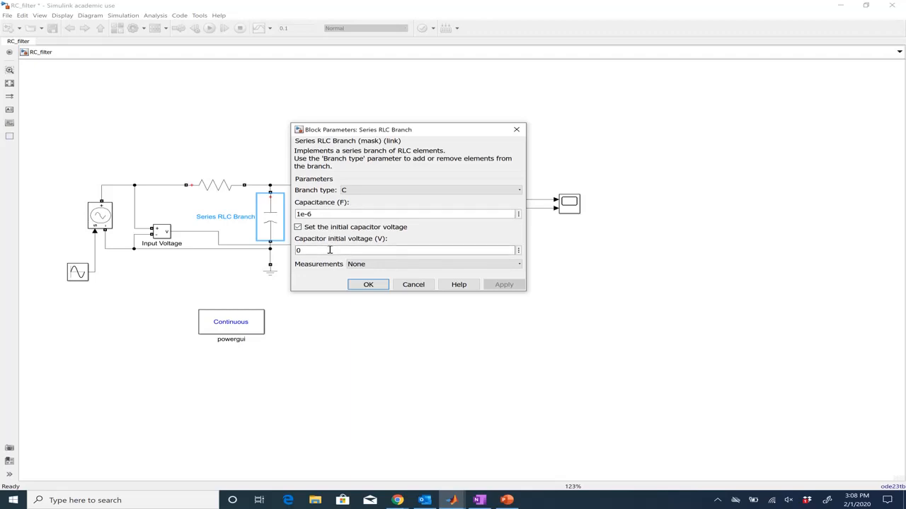
left_click(368, 285)
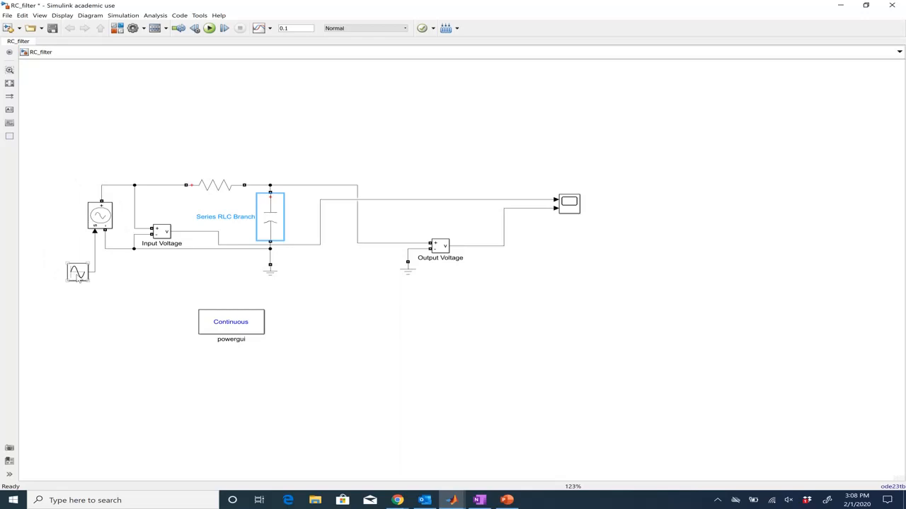
Step: Review the Sine Wave block's amplitude, frequency and phase settings, then close the dialog
mouse_move(78, 277)
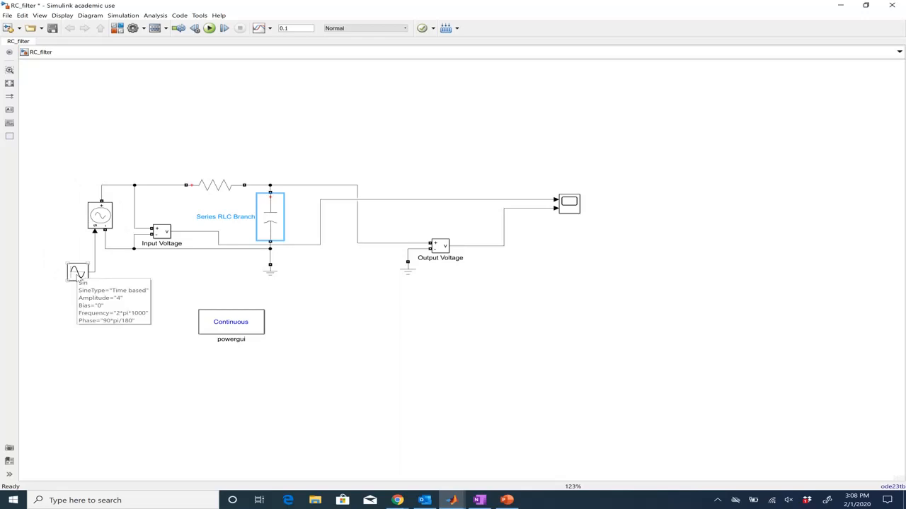
double_click(82, 274)
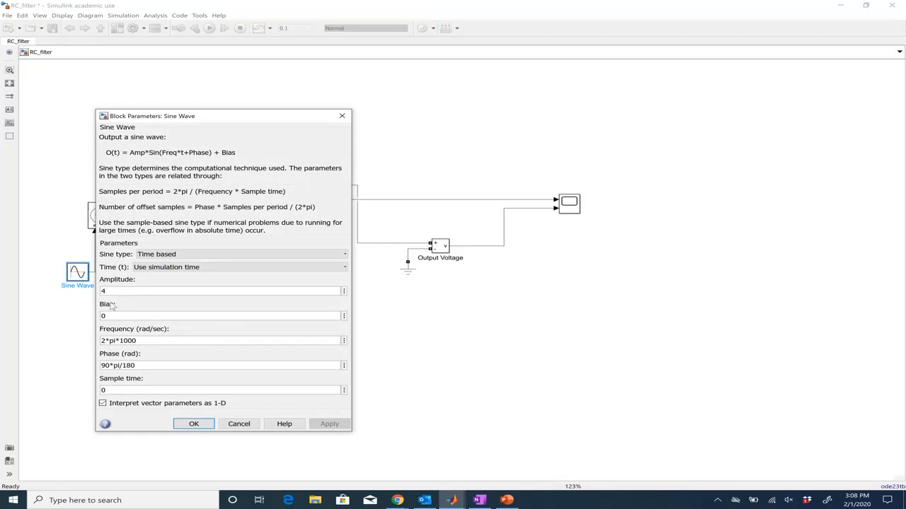
left_click(111, 291)
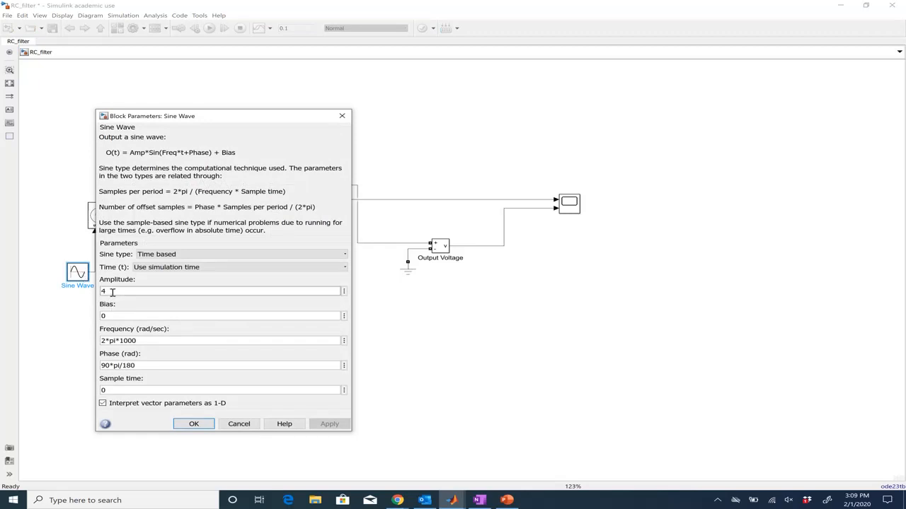
double_click(112, 291)
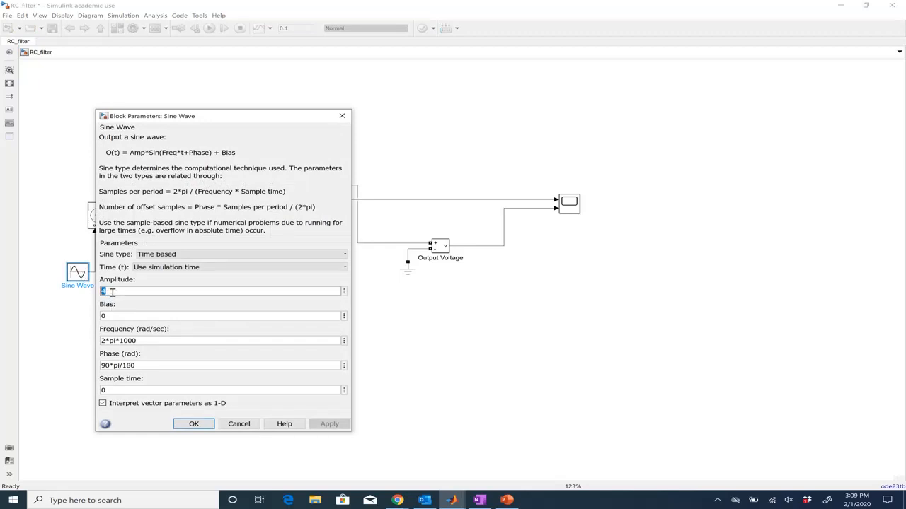
triple_click(153, 341)
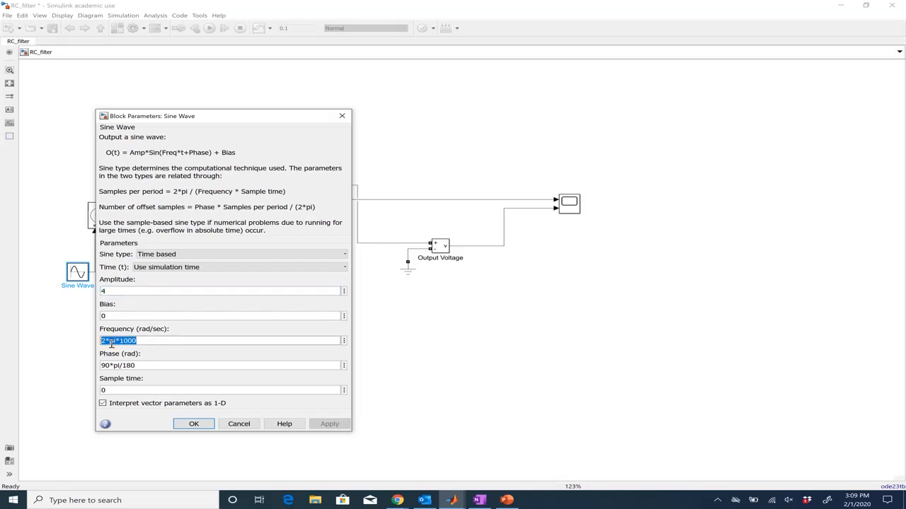
left_click(147, 341)
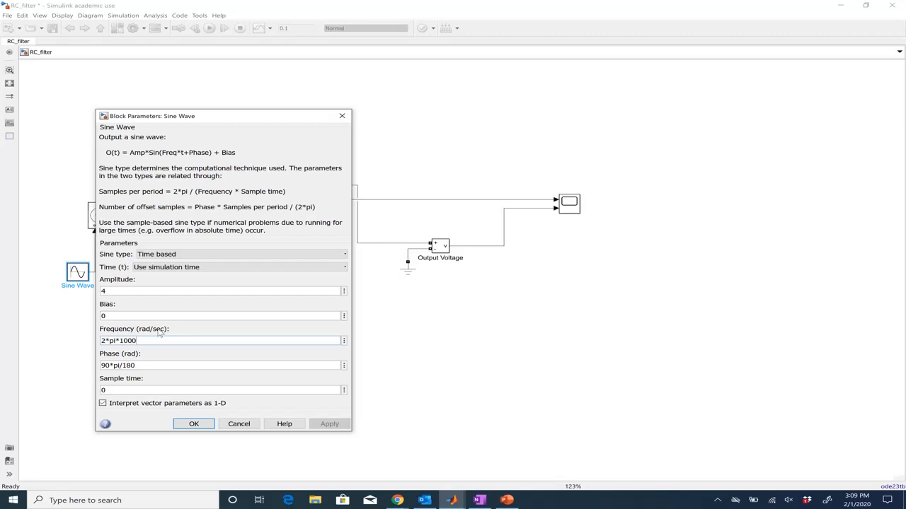
left_click(143, 366)
left_click(133, 365)
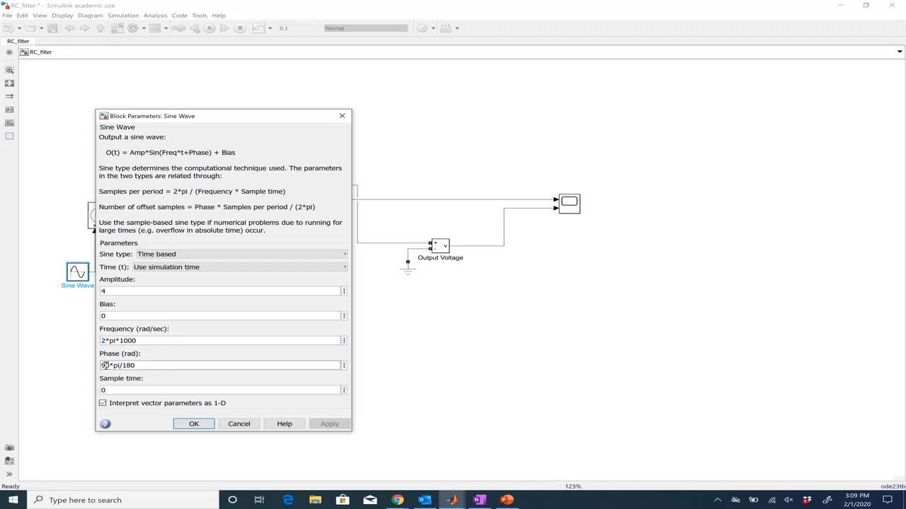
triple_click(141, 365)
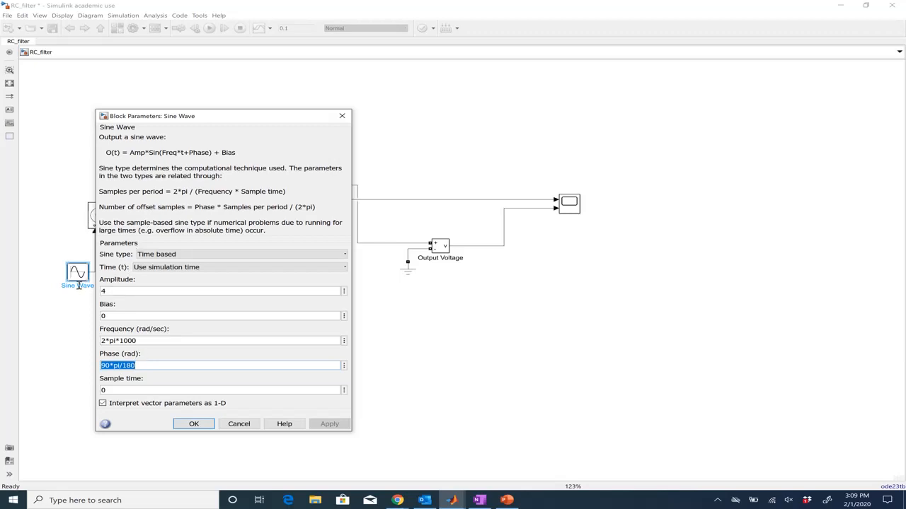
left_click(143, 365)
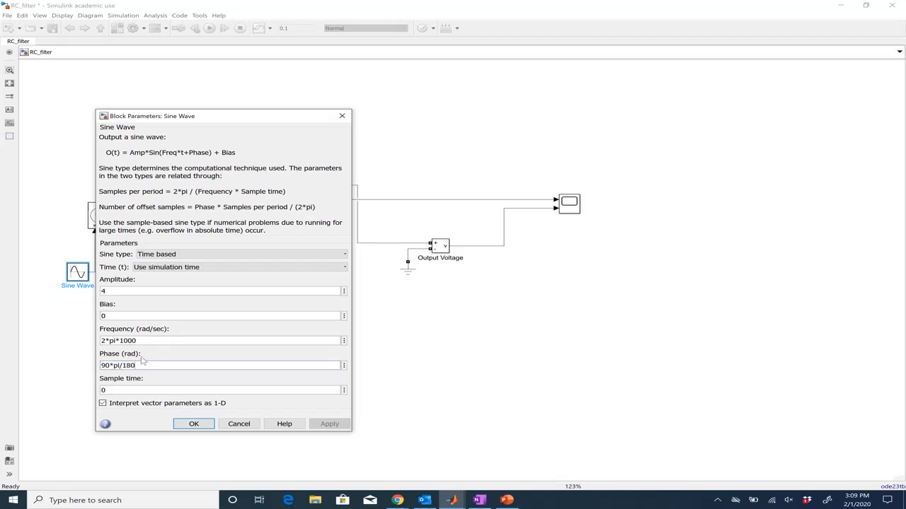
left_click(194, 424)
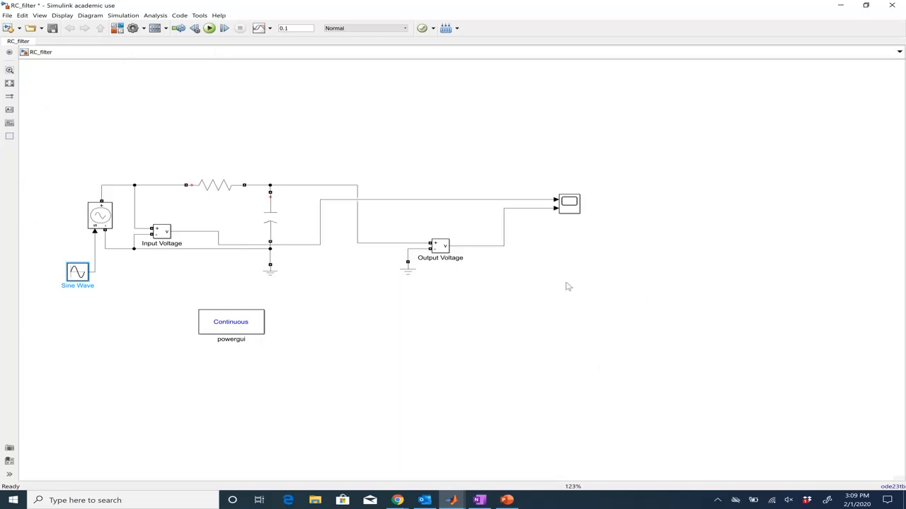
Step: Run the simulation with a 0.1 stop time and open the Scope
double_click(298, 28)
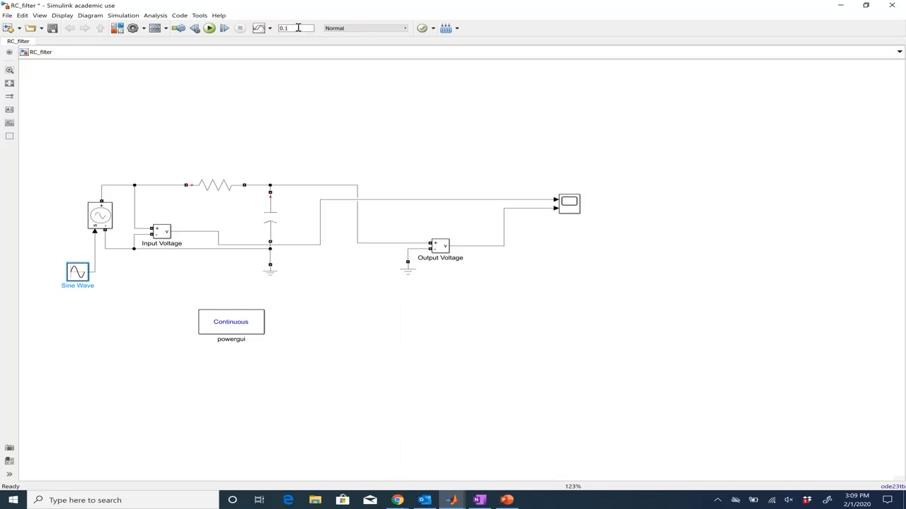
left_click(209, 28)
double_click(570, 203)
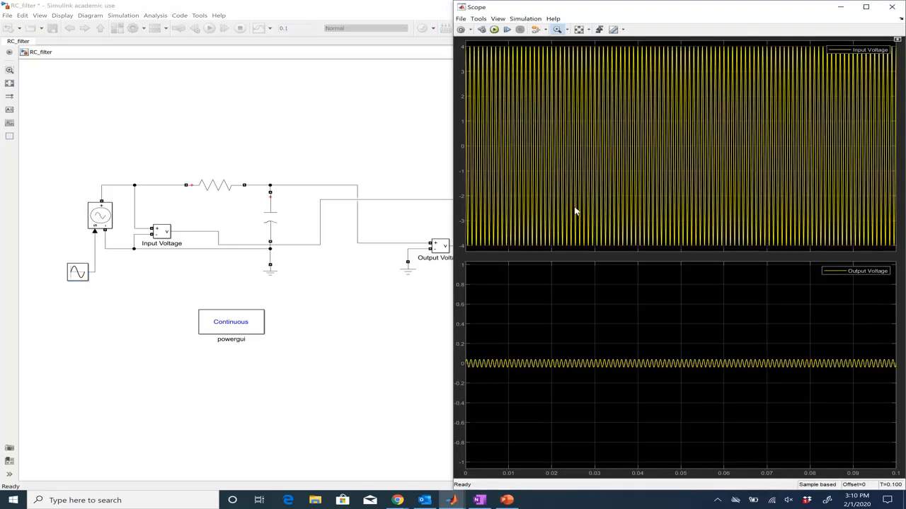
Step: Arrange the Scope and model windows side by side on the screen
left_click_drag(744, 8, 548, 6)
left_click(687, 7)
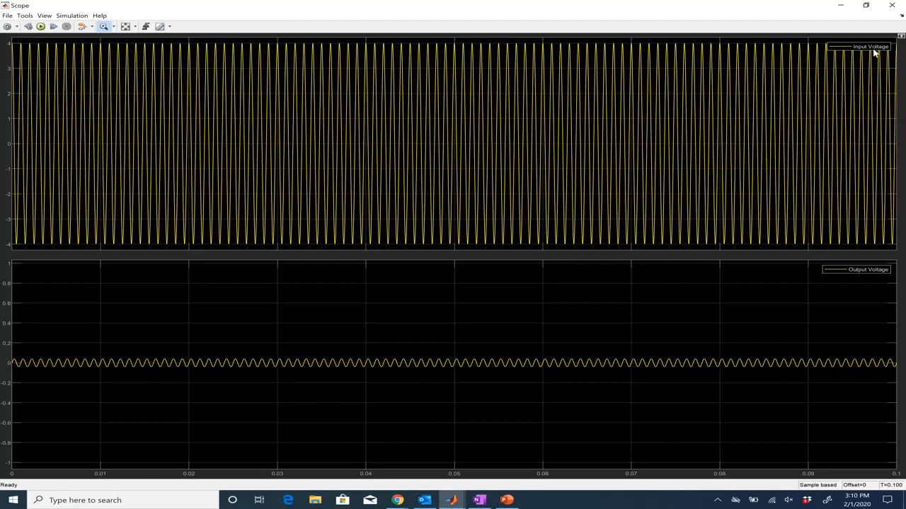
key("super+Right")
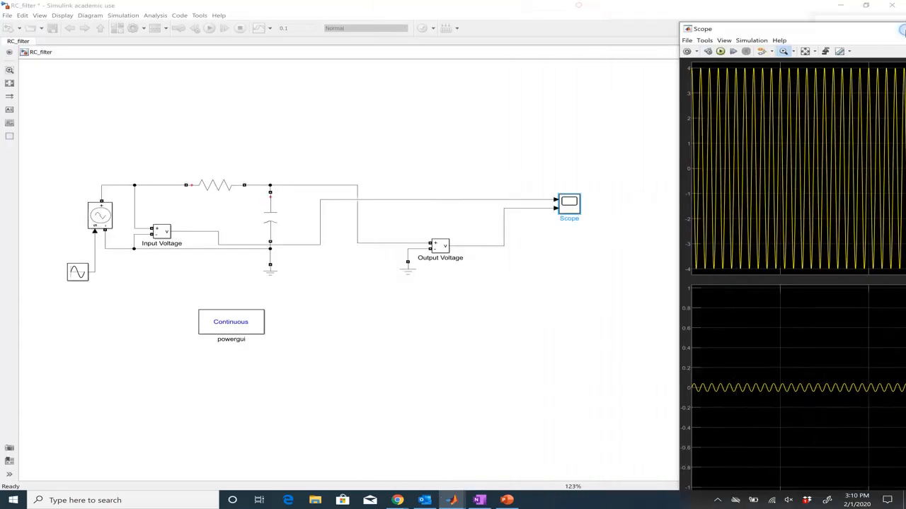
left_click(177, 148)
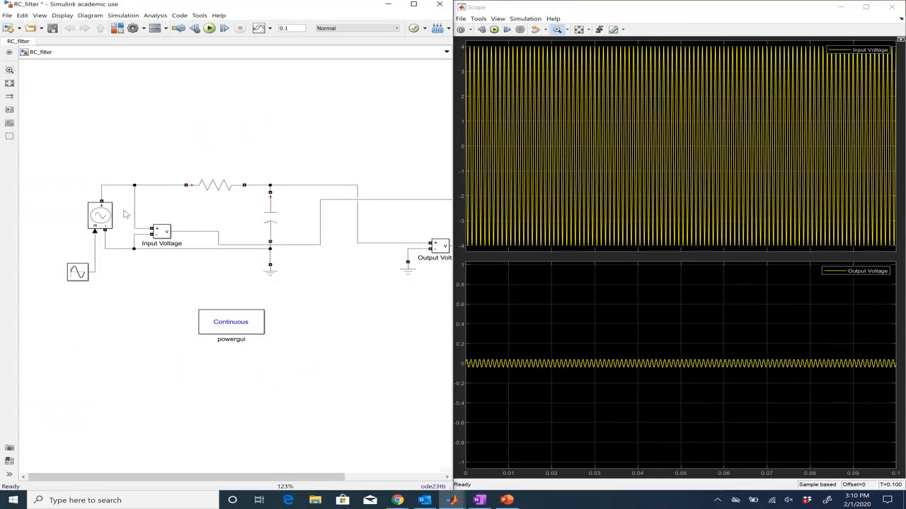
Step: Scale the Scope's Y-axis limits to fit both voltage traces
mouse_move(225, 475)
left_mouse_down()
mouse_move(280, 477)
mouse_move(237, 477)
left_mouse_up()
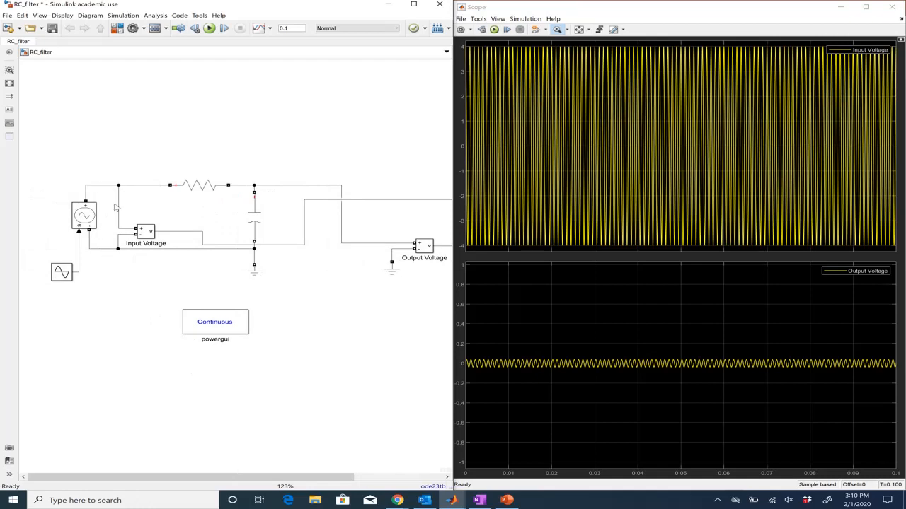
left_click_drag(189, 480, 244, 478)
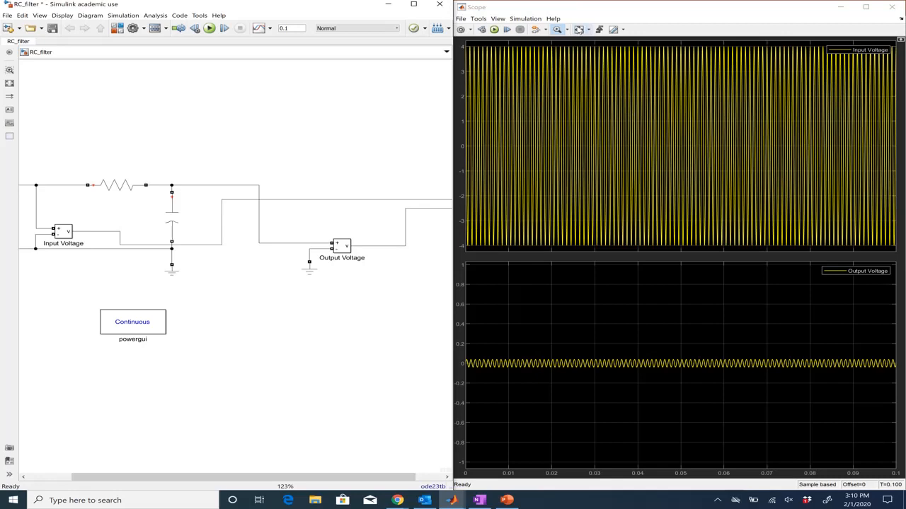
left_click(583, 31)
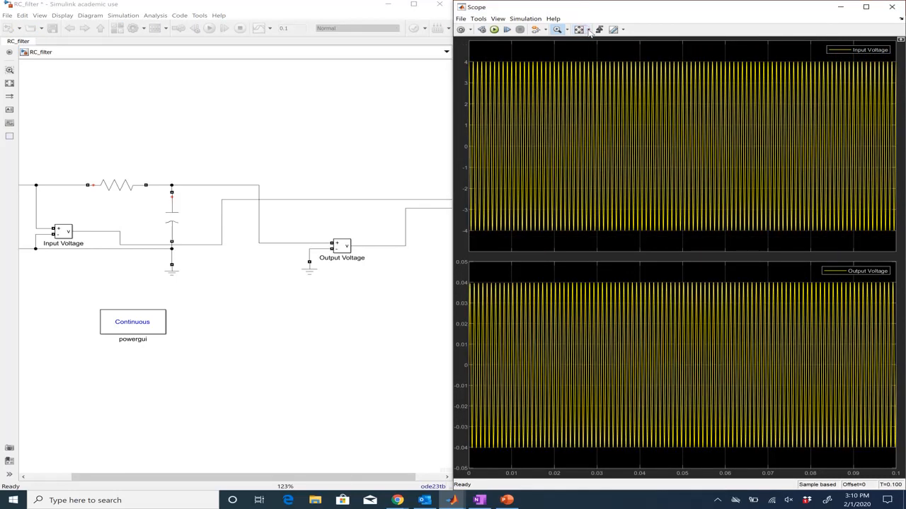
left_click(588, 30)
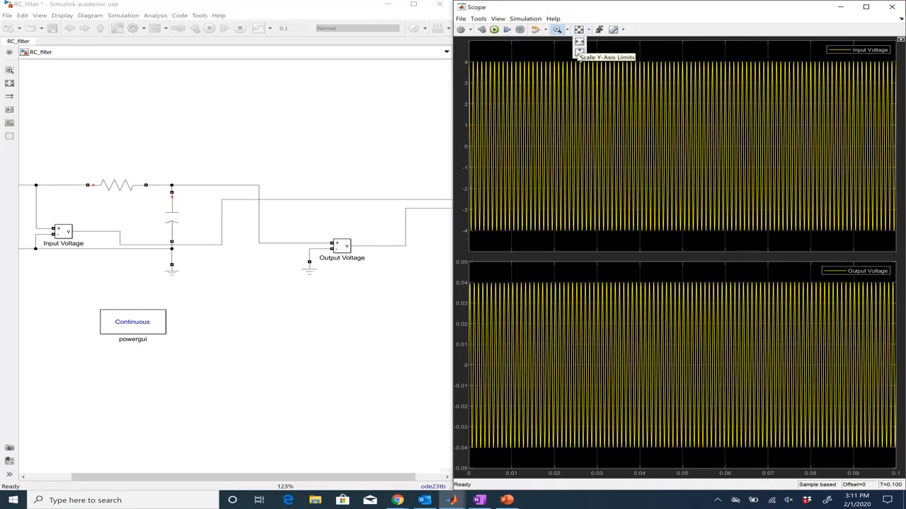
left_click(580, 41)
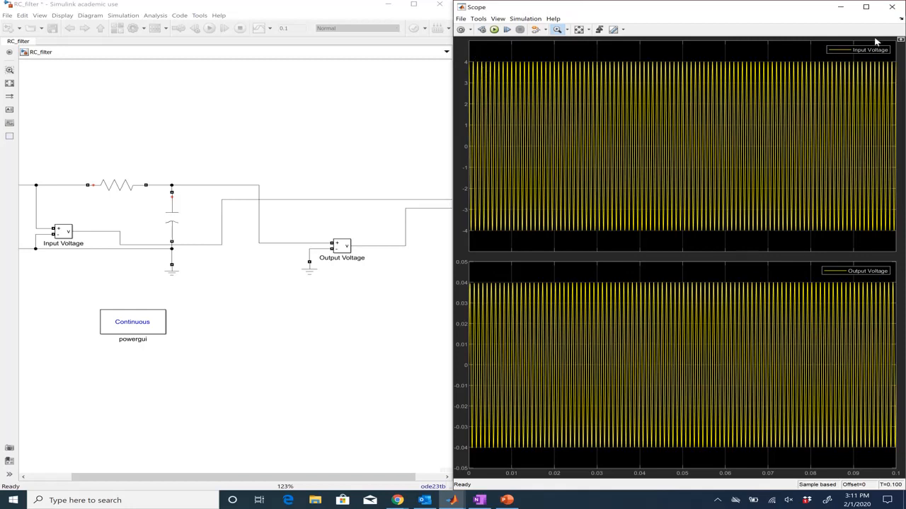
Step: Maximize the Scope, turn on cursor measurements and move cursor 1 to about 0.060 s
left_click(865, 7)
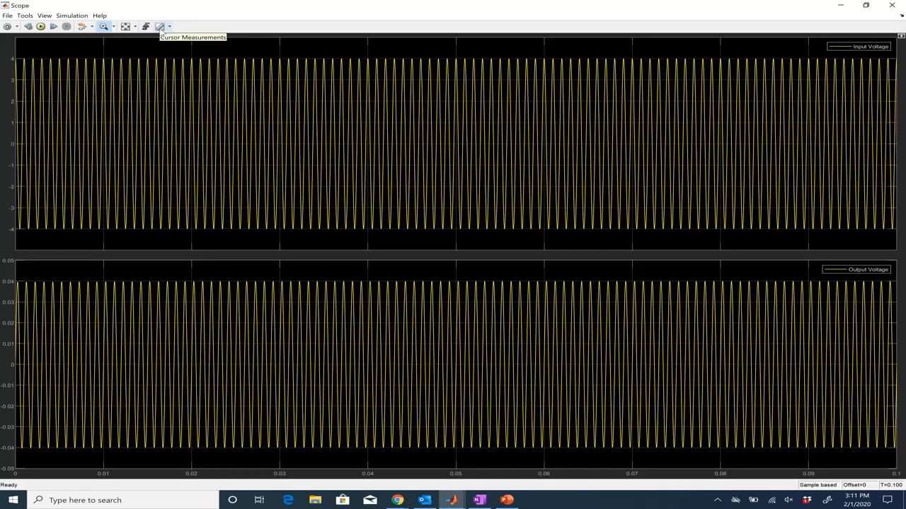
left_click(161, 32)
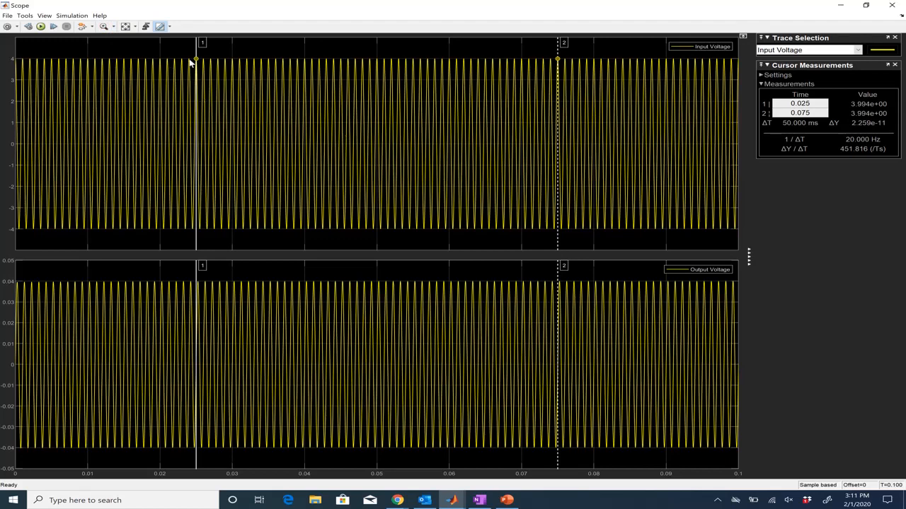
left_click_drag(196, 48, 449, 61)
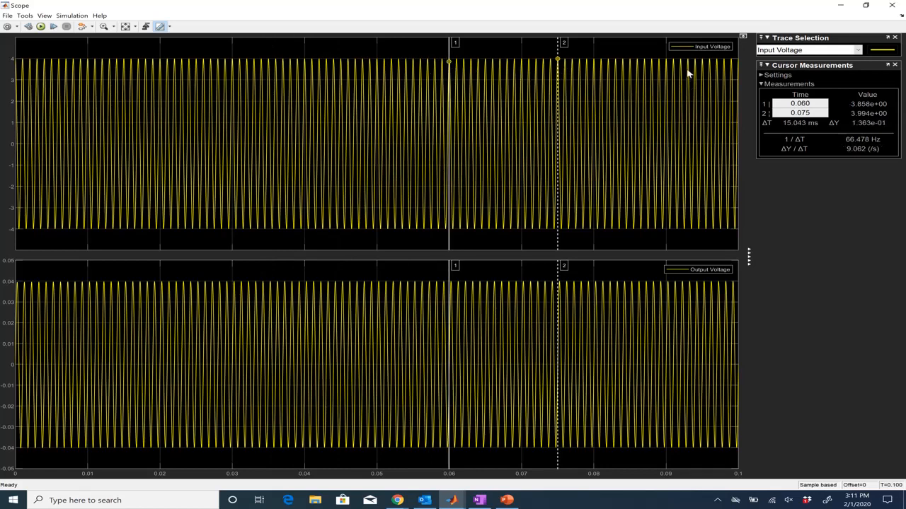
Step: Switch the cursor measurement trace between Input Voltage and Output Voltage to compare the cursor readings
left_click(859, 51)
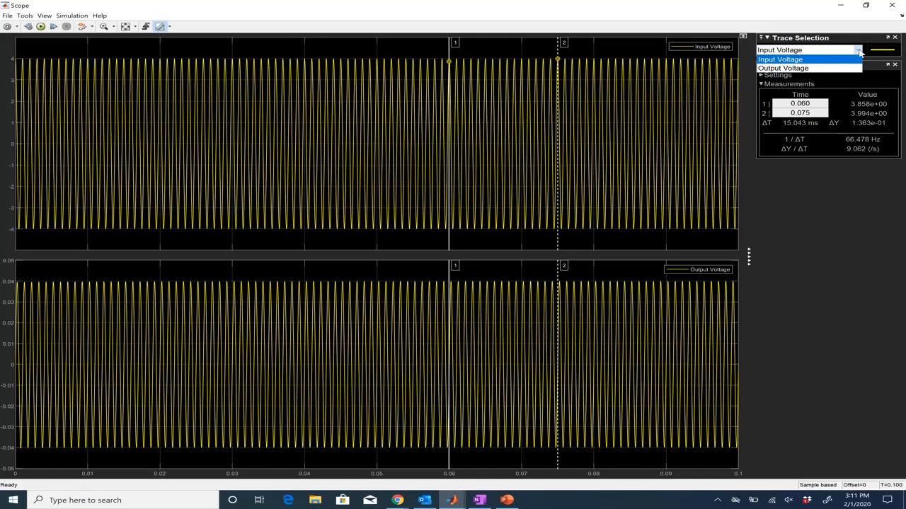
left_click(854, 68)
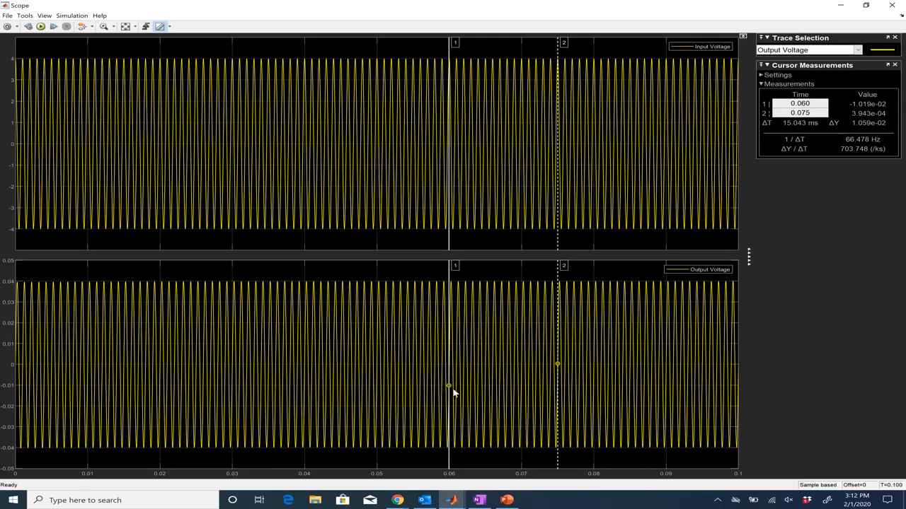
left_click(858, 50)
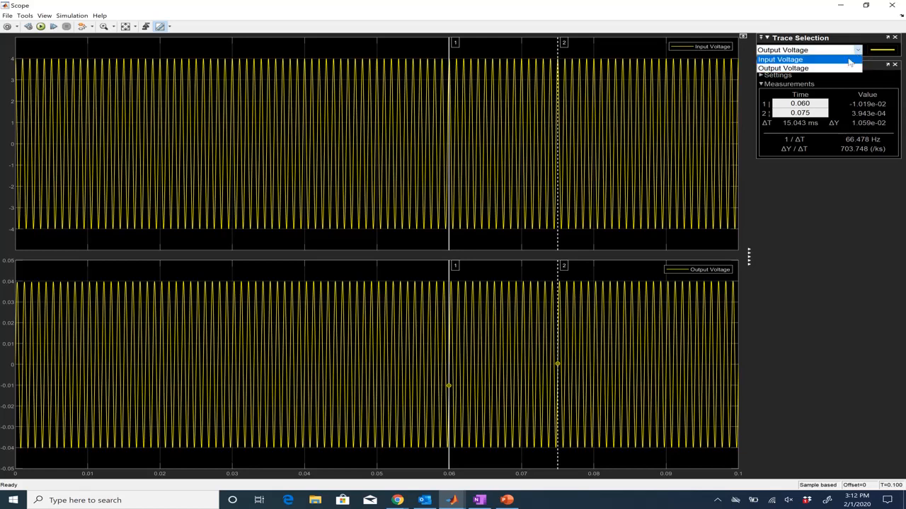
left_click(852, 60)
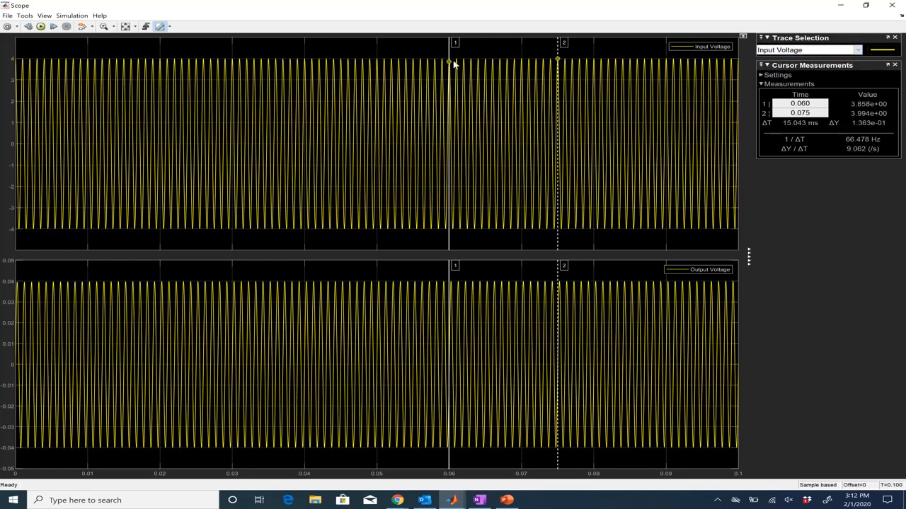
left_click(861, 51)
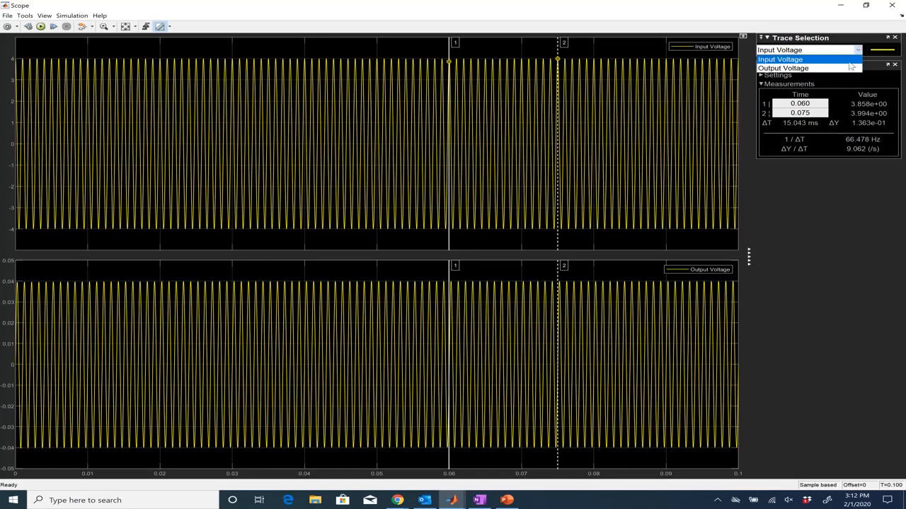
left_click(849, 68)
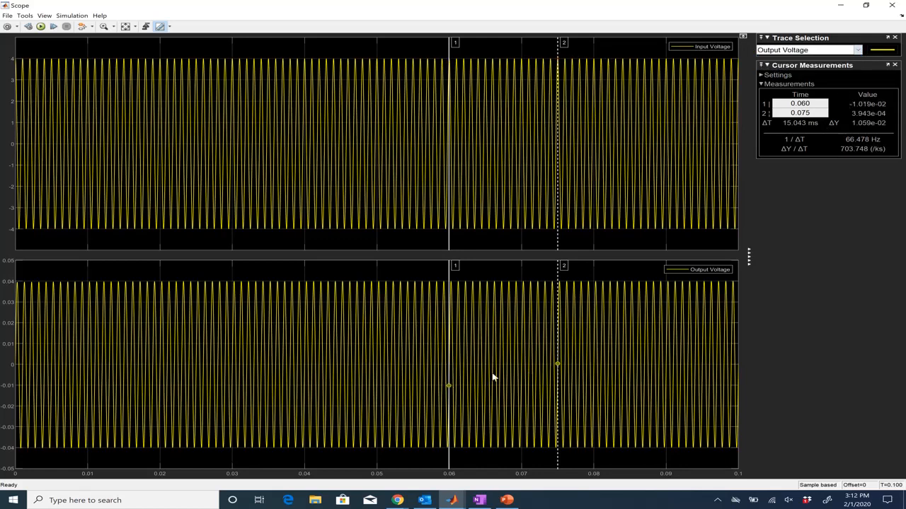
Step: Zoom into the first few milliseconds of both plots and set the cursor trace to Input Voltage
left_click(103, 26)
left_click_drag(42, 241, 7, 49)
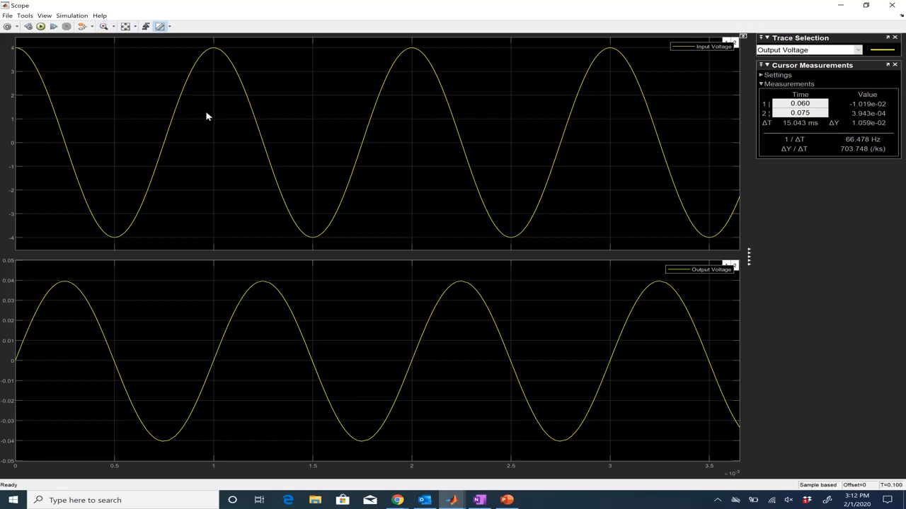
left_click(858, 51)
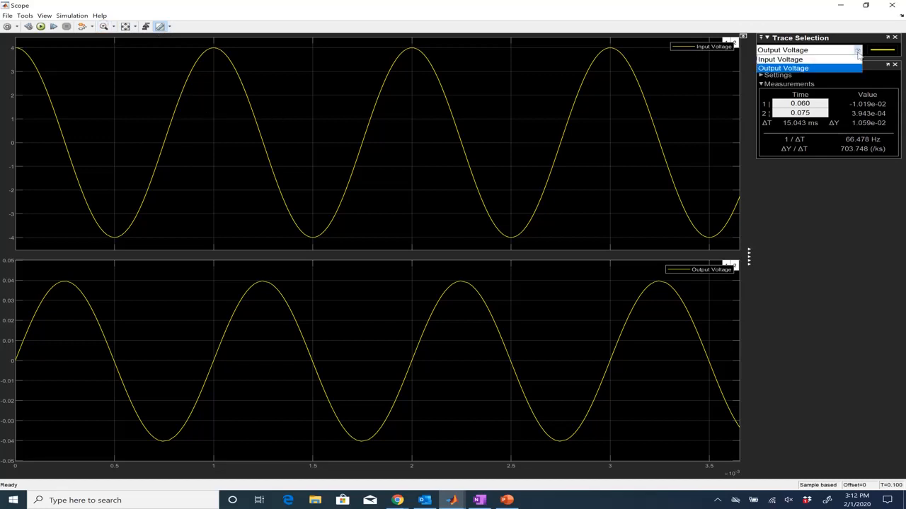
left_click(854, 63)
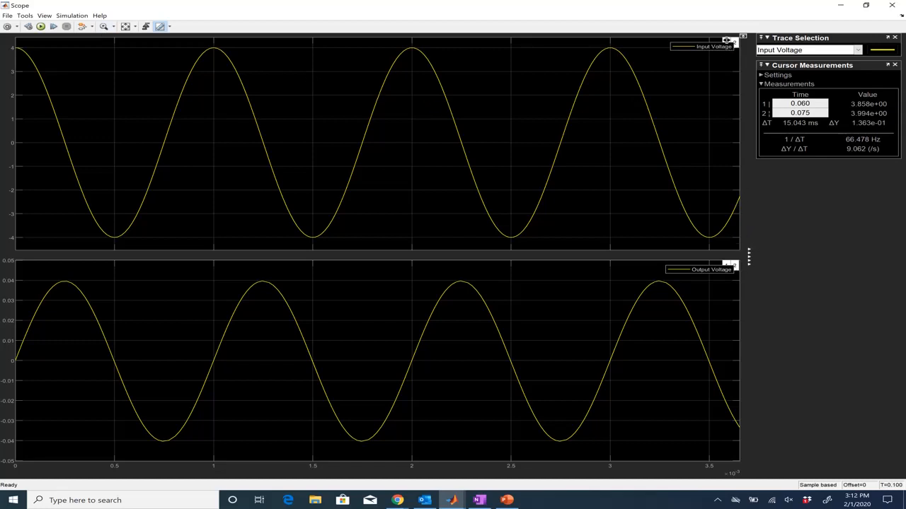
Step: Move cursors 1 and 2 onto consecutive input-voltage peaks at about 1 ms and 2 ms
left_click_drag(725, 40, 678, 44)
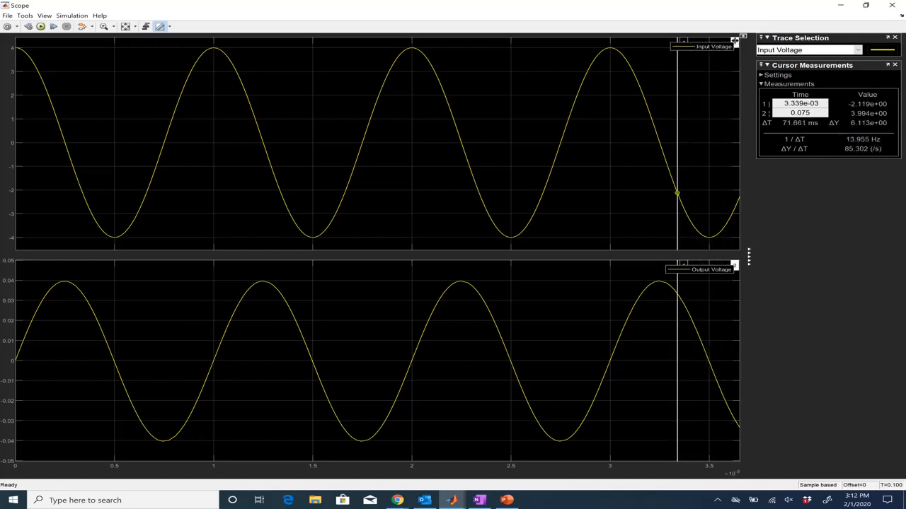
left_click_drag(734, 41, 730, 41)
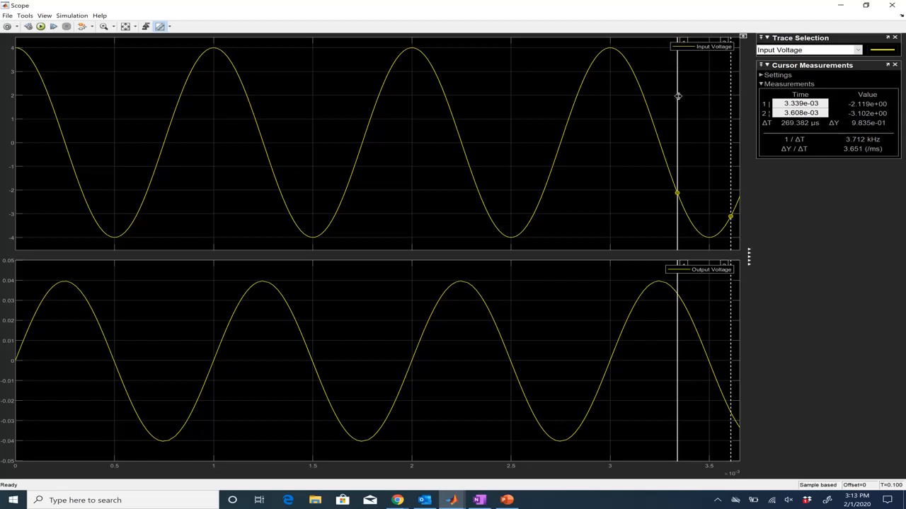
left_click_drag(677, 96, 213, 117)
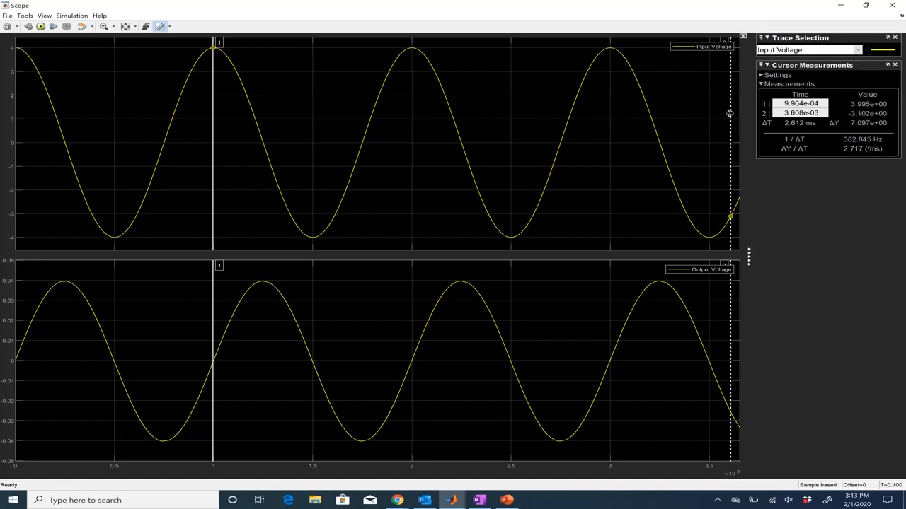
left_click_drag(729, 113, 659, 109)
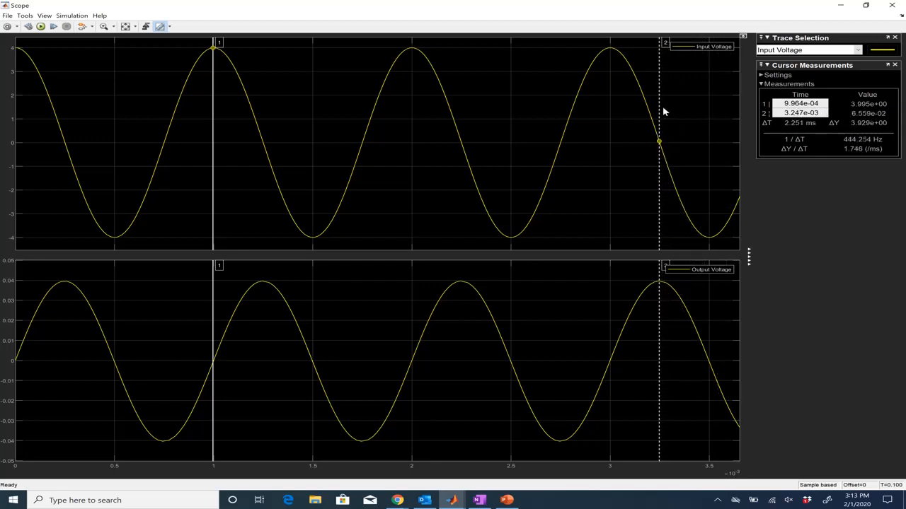
left_click_drag(659, 107, 412, 100)
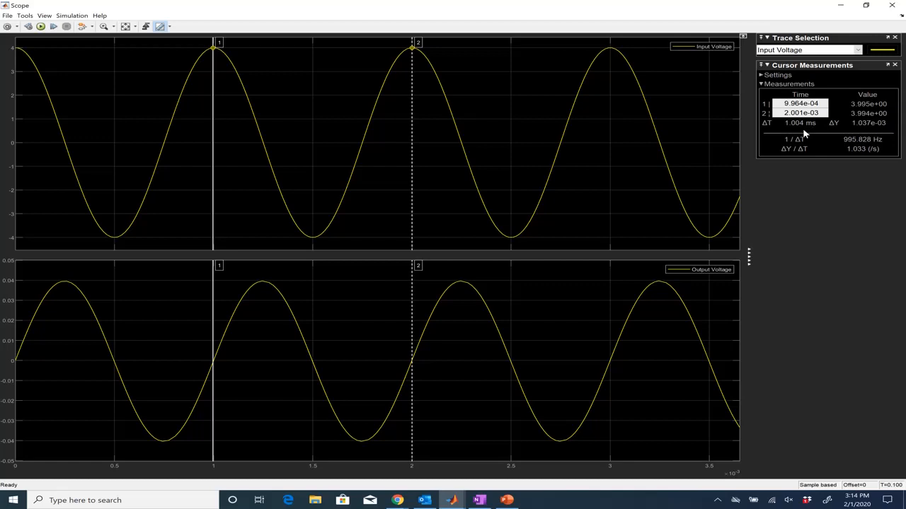
Step: In the MATLAB command window, set delta_t = 1.004e-3 and compute f=1/delta_t
left_click(451, 500)
left_click(297, 453)
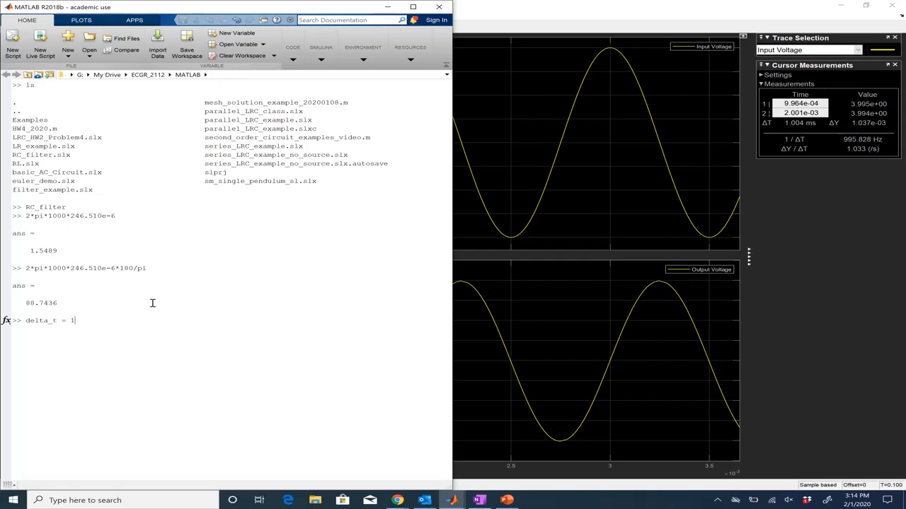
type("e-3")
key("Return")
type("f=1/delta")
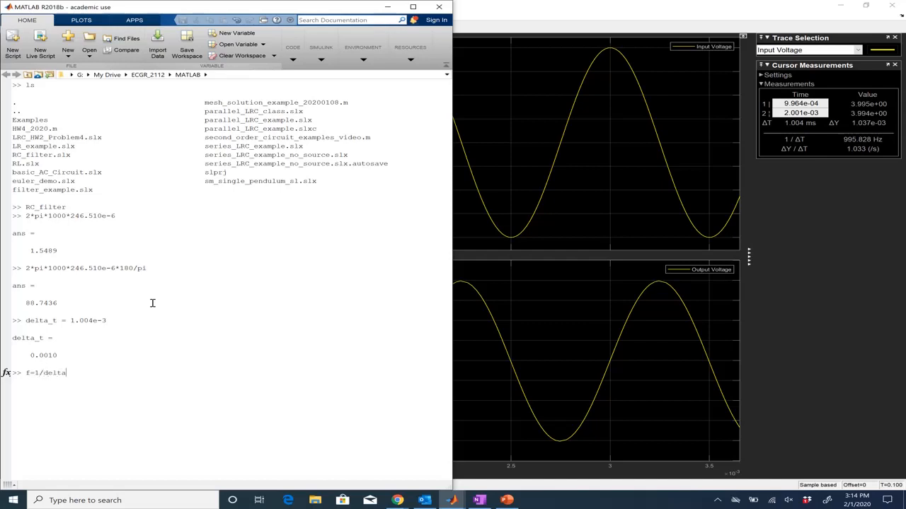
key("Return")
Step: Bring up the Simulink model and examine the Sine Wave source block feeding the circuit
left_click(694, 5)
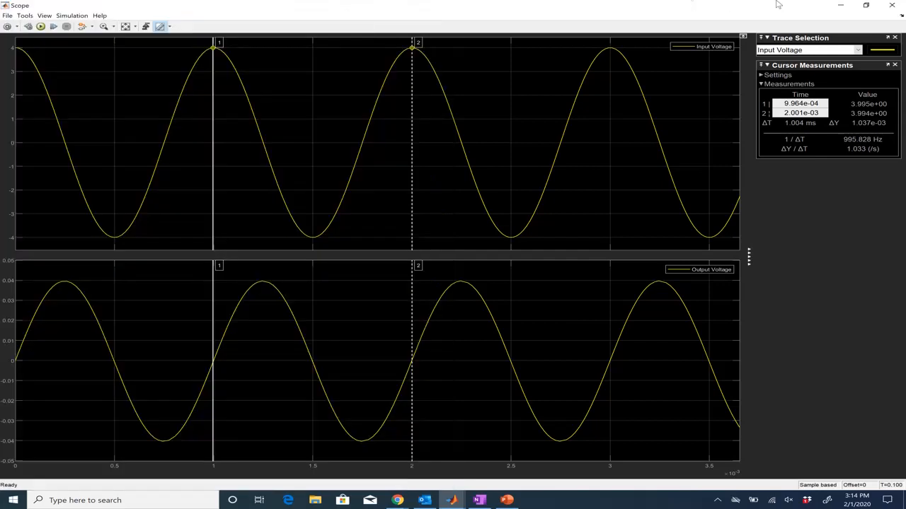
left_click(840, 7)
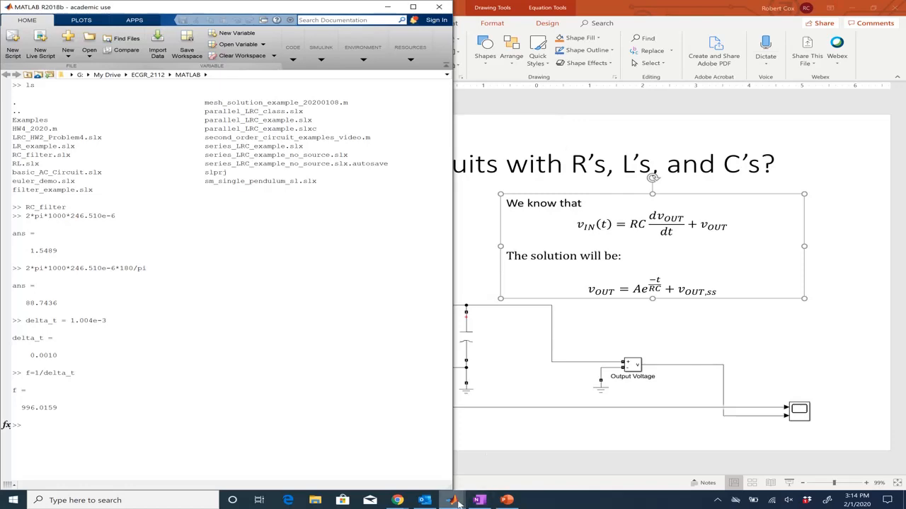
mouse_move(457, 502)
left_click(493, 459)
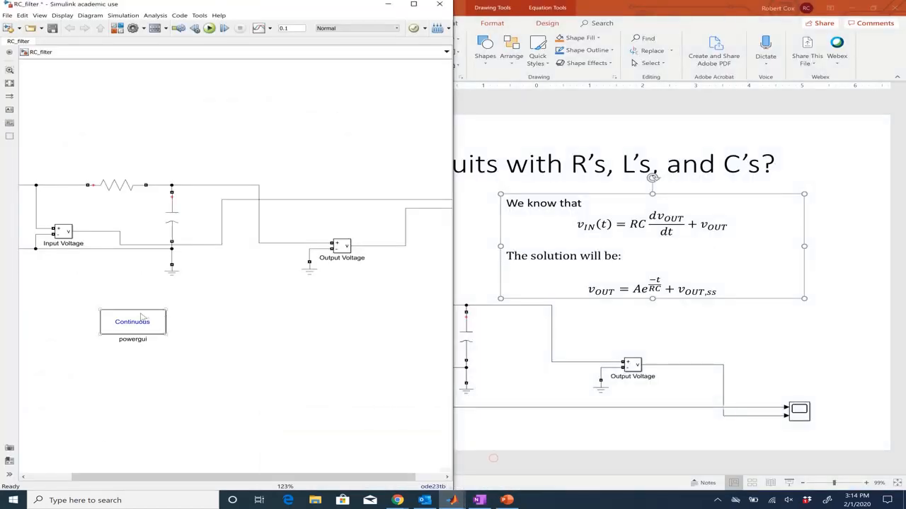
left_click(50, 477)
double_click(34, 272)
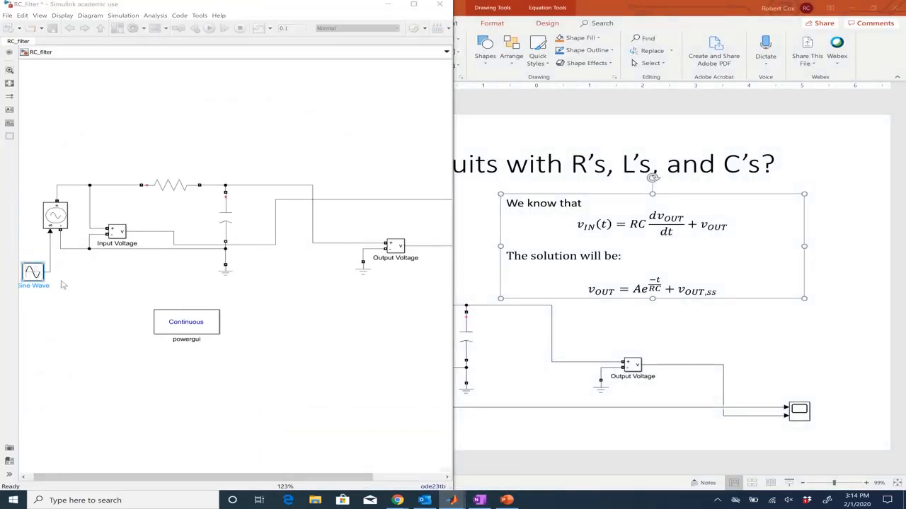
left_click(194, 424)
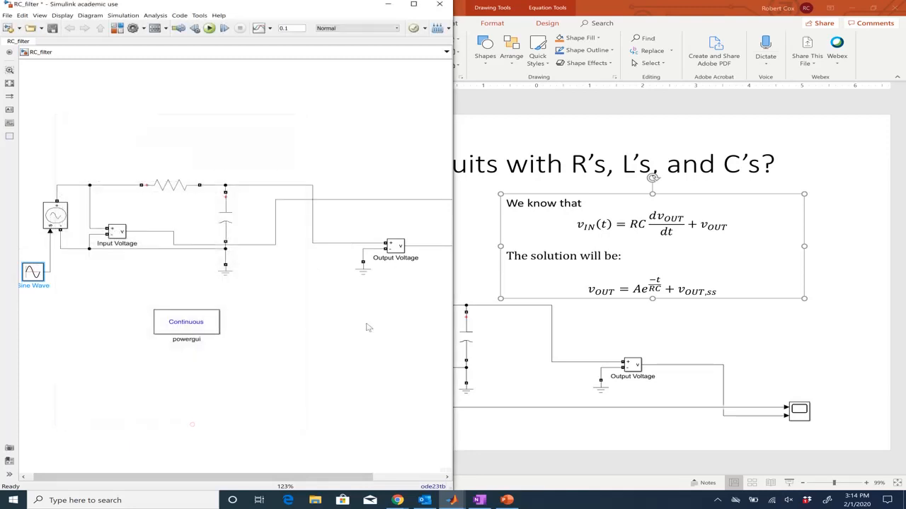
left_click(388, 4)
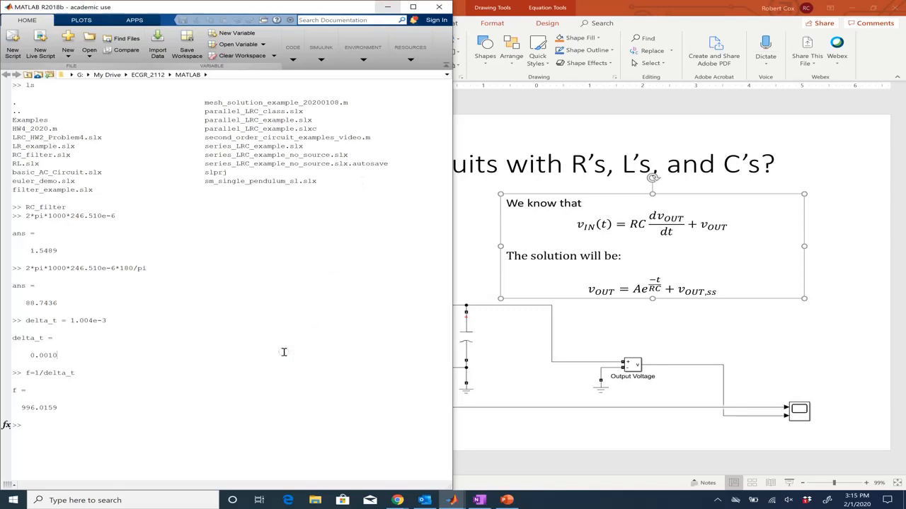
Step: Compute (100-996)/1000 and then (100-996)/1000*100 in the command window
type("(100-996)/1000")
key("Return")
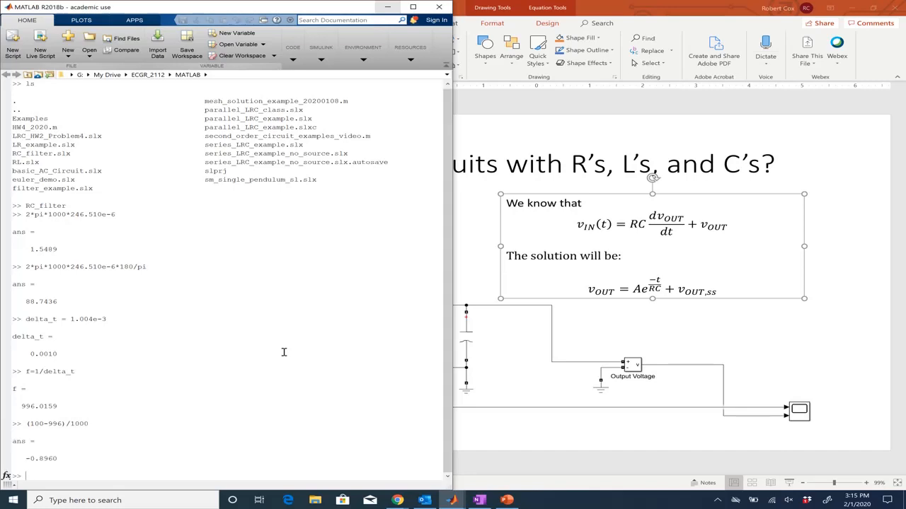
key("Up")
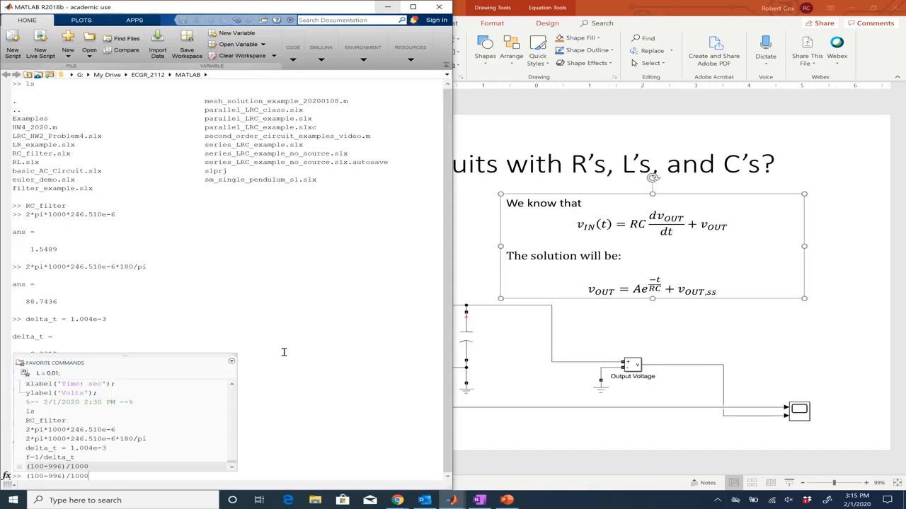
type("*100")
key("Return")
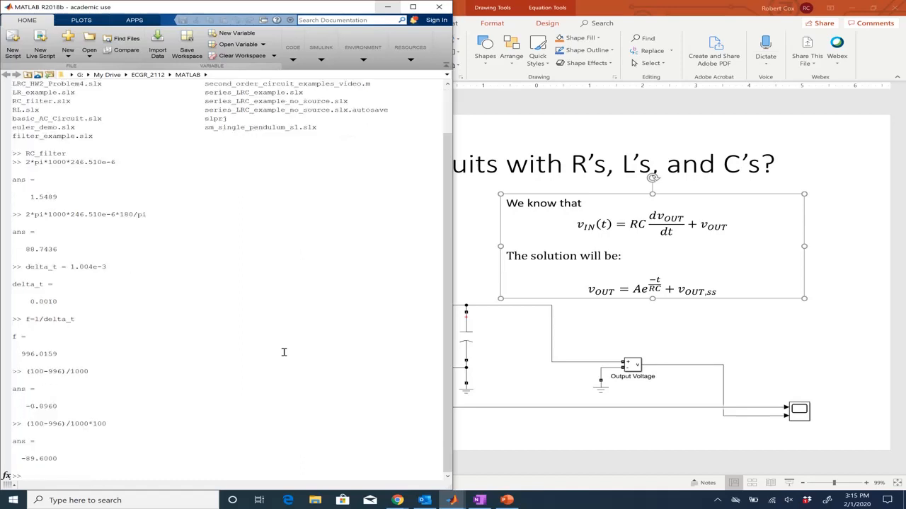
Step: Recall the last expression and correct it to (1000-996)/1000*100 for the percent frequency error
key("Up")
key("Left")
type("0")
key("Return")
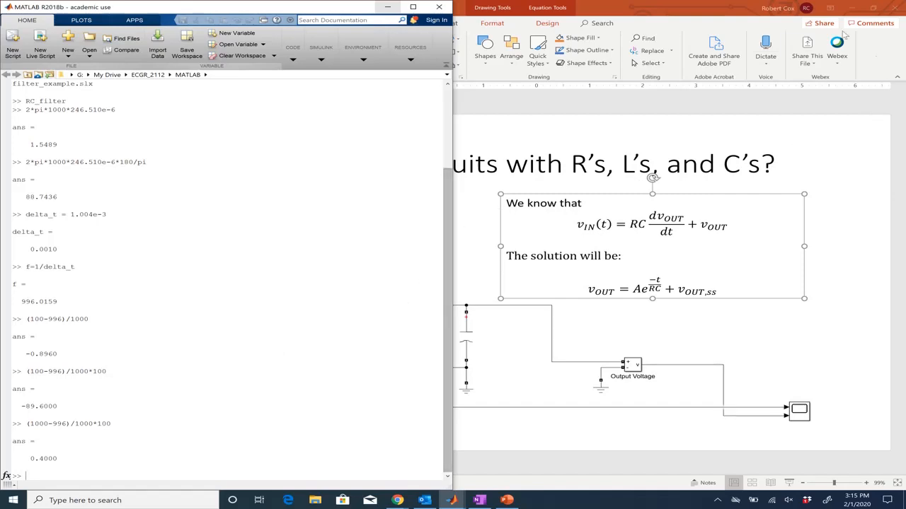
Step: Return to the Scope and zoom into the steady-state waveforms between about 0.08 s and 0.086 s
left_click(852, 6)
left_click(853, 7)
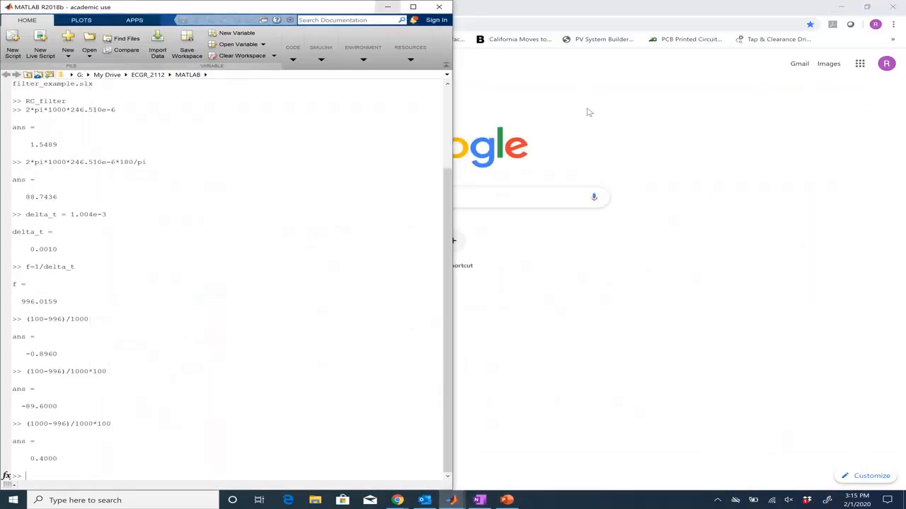
left_click(454, 501)
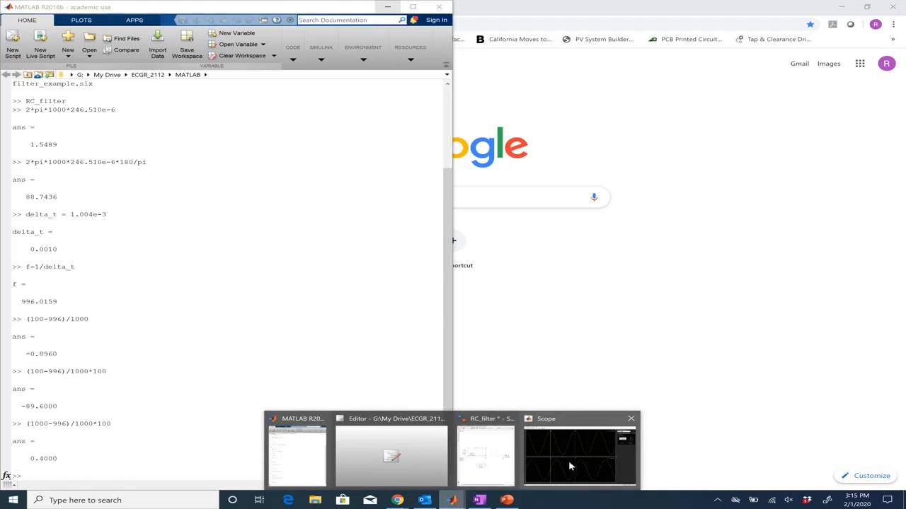
left_click(570, 464)
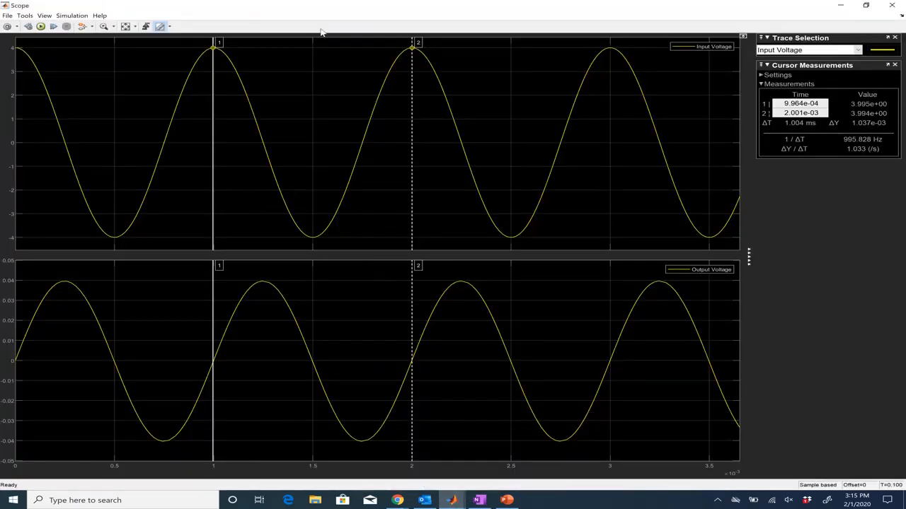
left_click(126, 27)
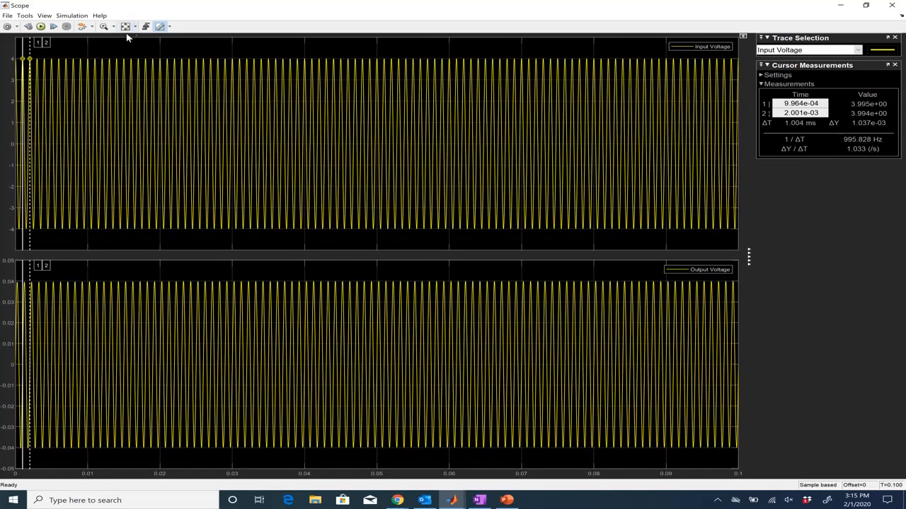
left_click(103, 26)
mouse_move(589, 45)
left_mouse_down()
mouse_move(611, 119)
mouse_move(625, 234)
left_mouse_up()
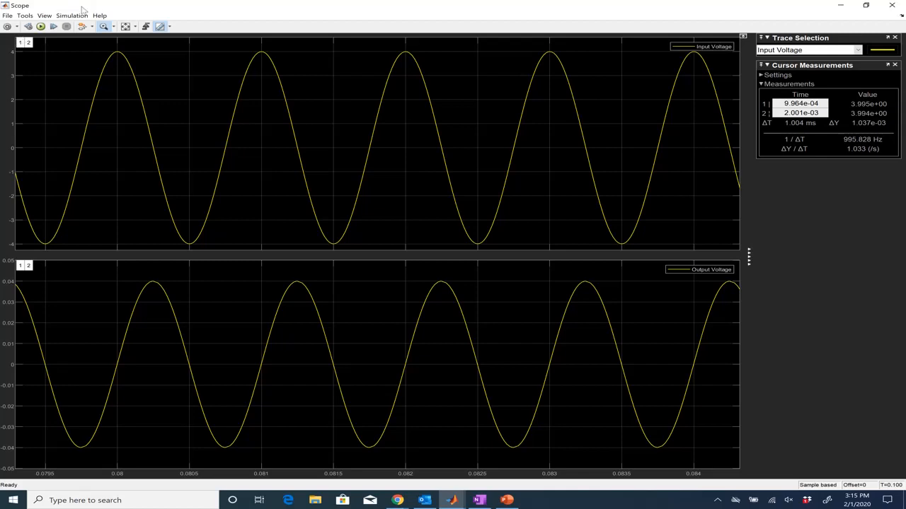
left_click(126, 27)
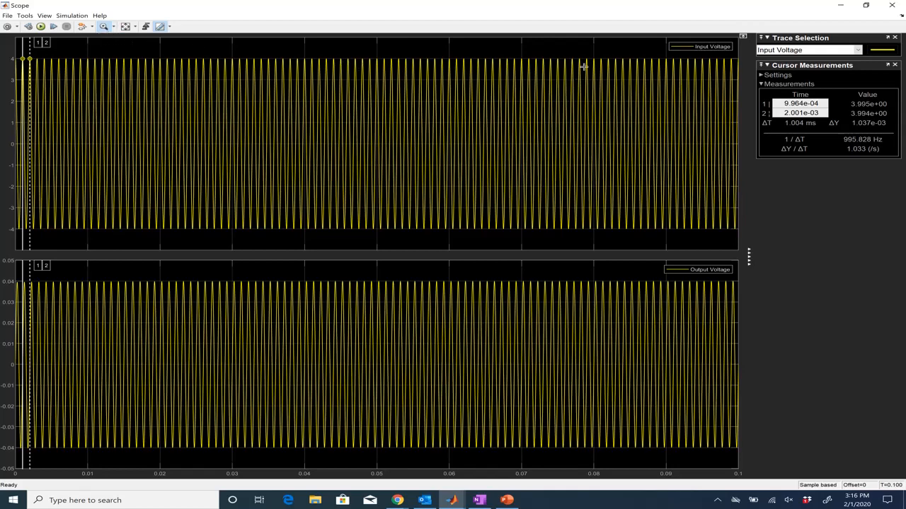
mouse_move(590, 50)
left_mouse_down()
mouse_move(620, 107)
mouse_move(639, 236)
left_mouse_up()
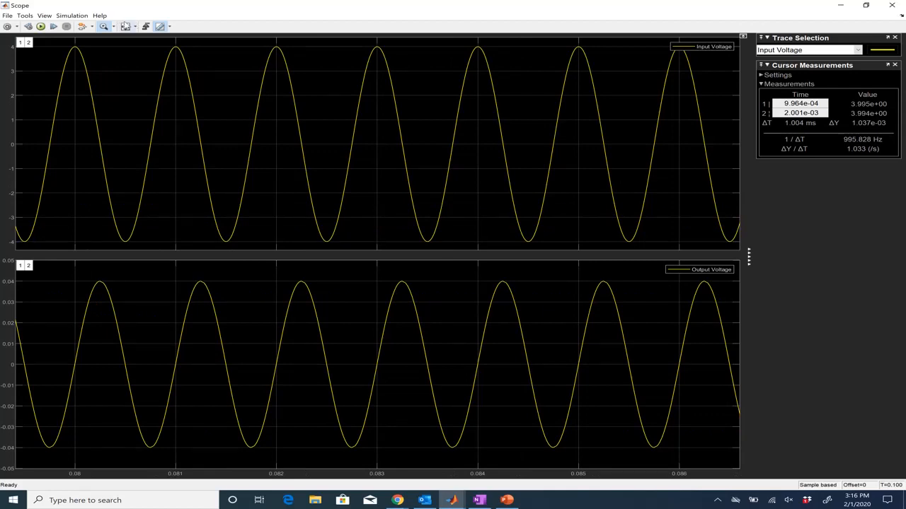
Step: Move cursor 2 to about 0.085 s and cursor 1 to the input-voltage peak at about 0.084 s
left_click(105, 30)
left_click_drag(29, 42, 561, 78)
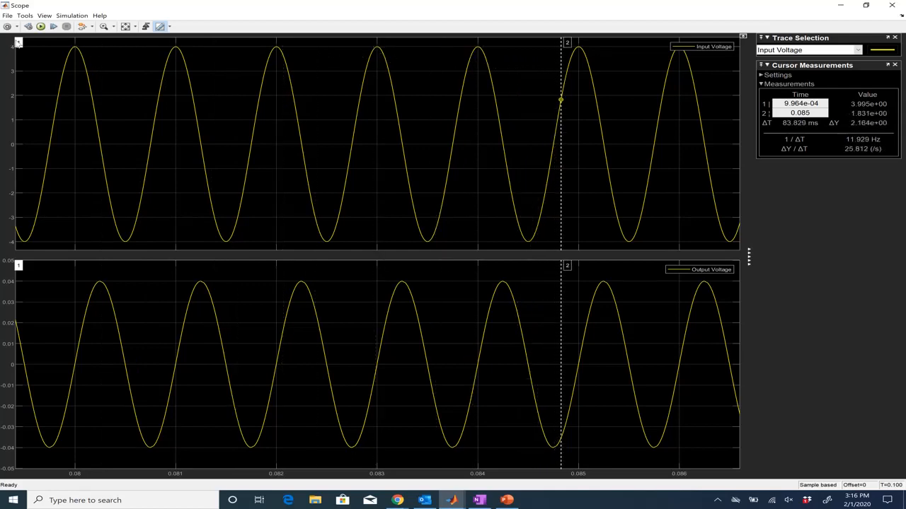
left_click_drag(21, 42, 478, 112)
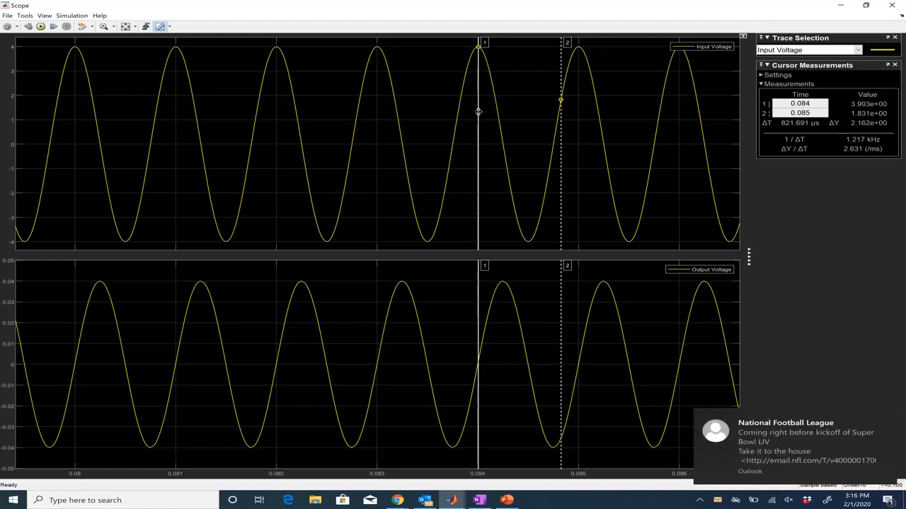
Step: Select the Output Voltage trace for cursor measurements and move cursor 2 to the output-voltage peak just after 0.084 s
left_click(858, 51)
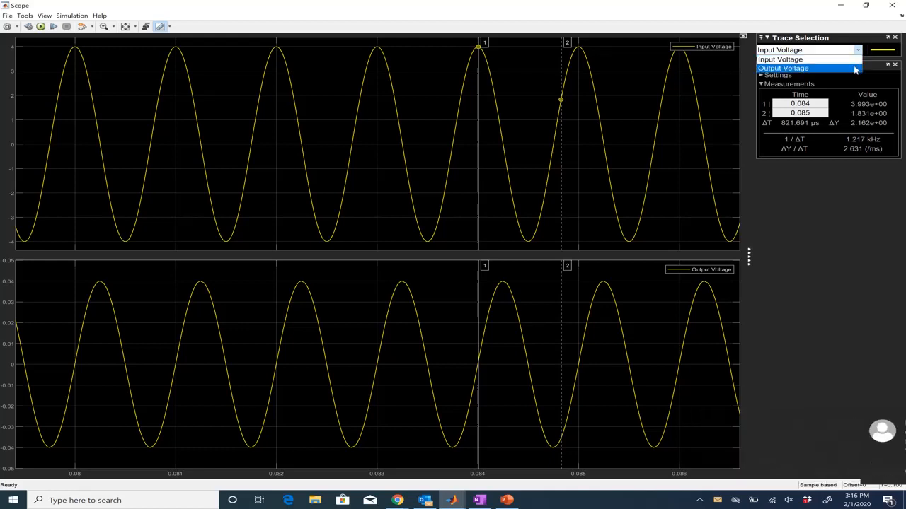
left_click(855, 68)
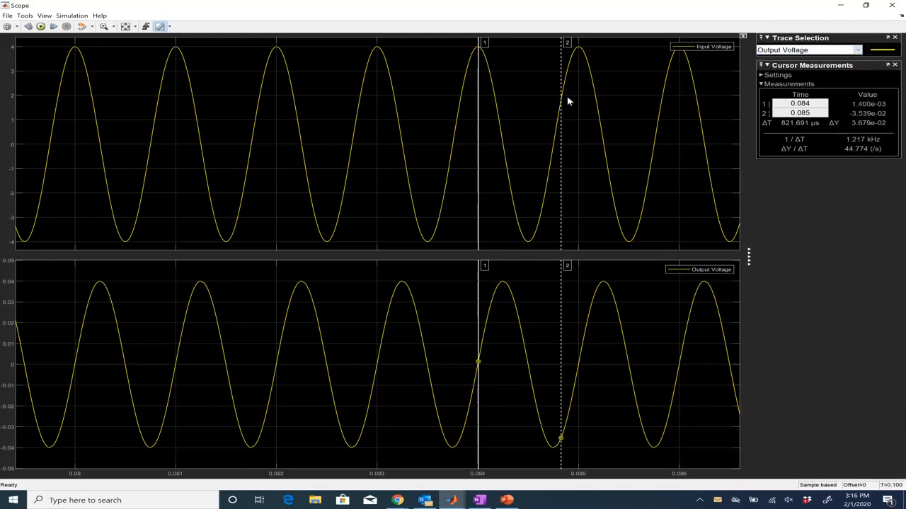
left_click_drag(561, 127, 502, 299)
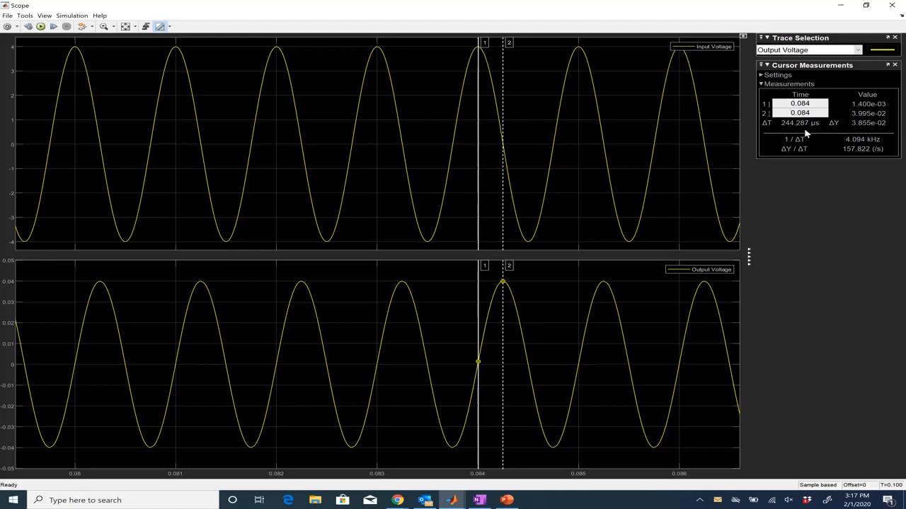
Step: Snap the Scope beside MATLAB and enter 244.287e-6 at the command prompt, leaving it unexecuted
left_click_drag(696, 13, 905, 27)
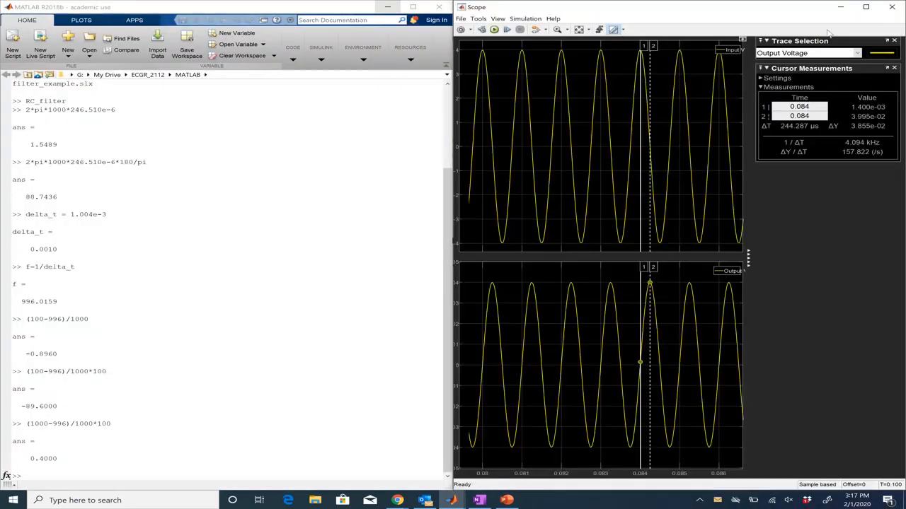
left_click(347, 196)
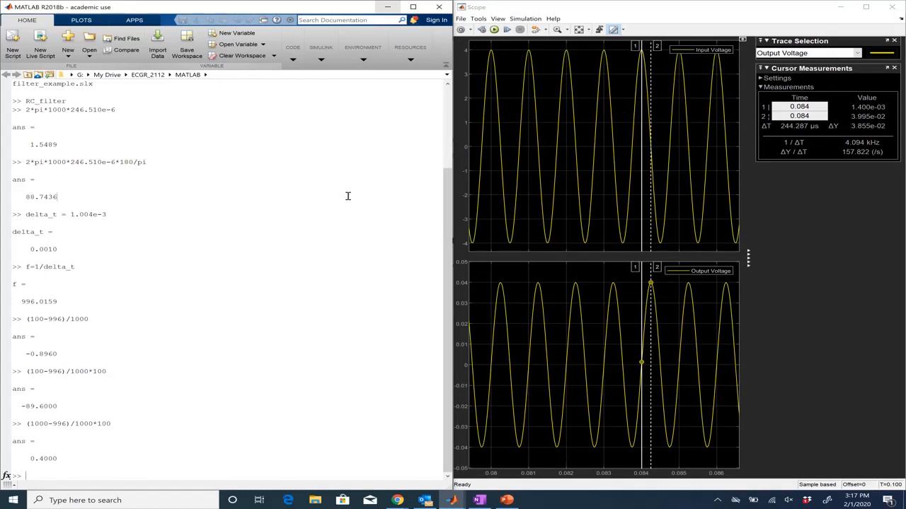
type("244.287e-6")
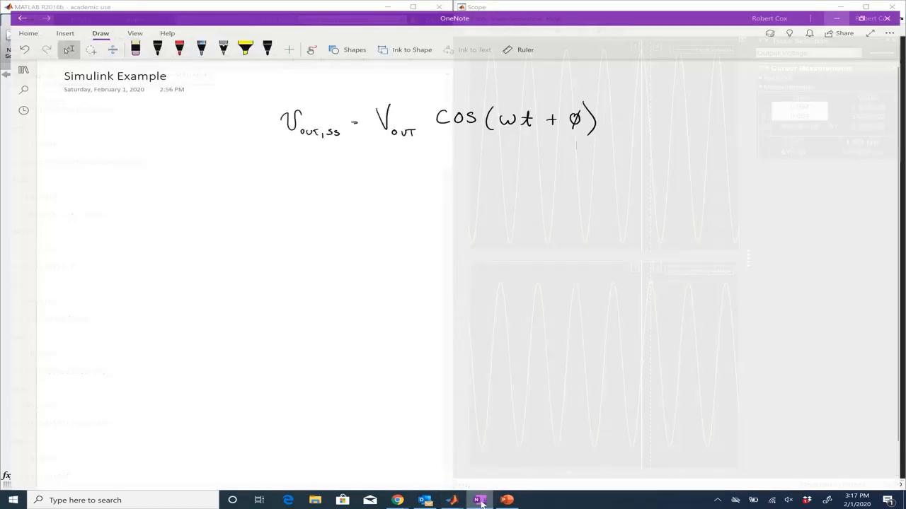
left_click(479, 500)
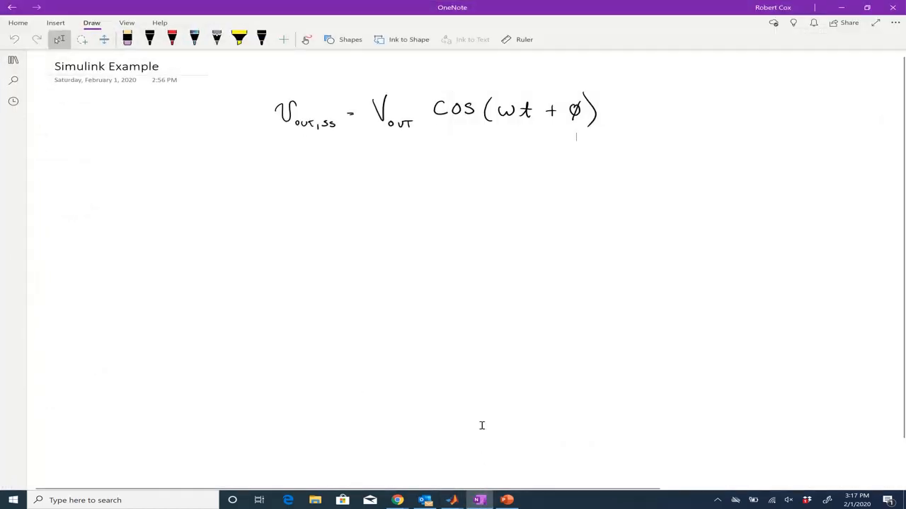
Step: Underline ωt + φ in the handwritten equation and write Δt = 244 below it
left_click(149, 39)
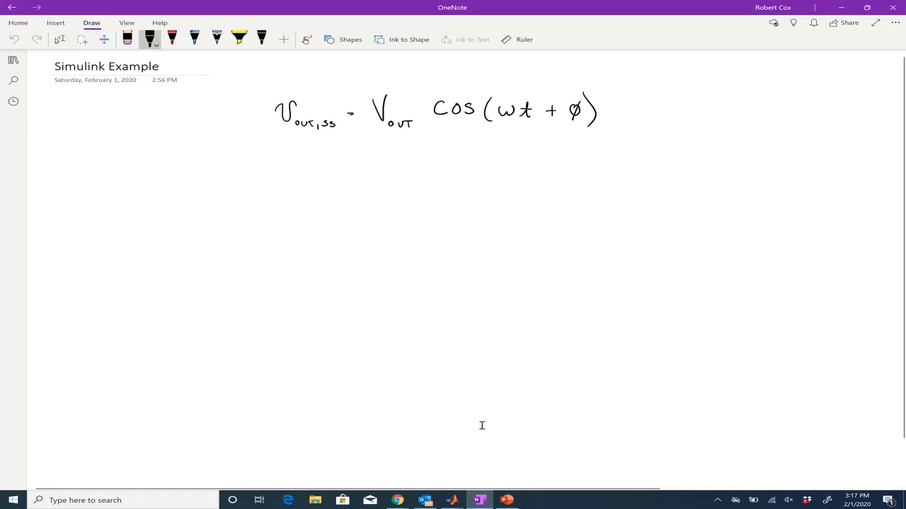
left_click_drag(499, 128, 587, 126)
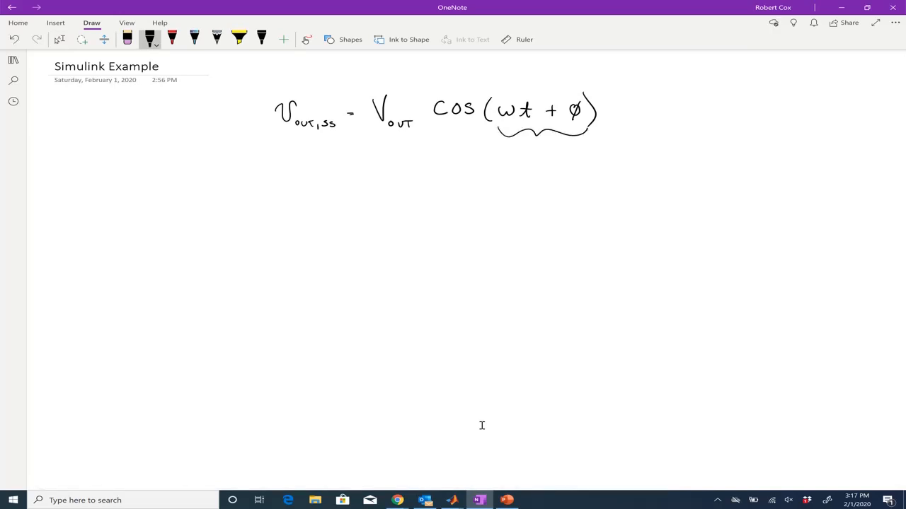
mouse_move(462, 190)
left_mouse_down()
mouse_move(471, 180)
mouse_move(463, 190)
mouse_move(494, 191)
mouse_move(505, 180)
left_mouse_up()
left_click_drag(505, 146, 578, 148)
mouse_move(541, 179)
left_mouse_down()
mouse_move(558, 189)
mouse_move(572, 181)
left_mouse_up()
left_click_drag(571, 174, 571, 190)
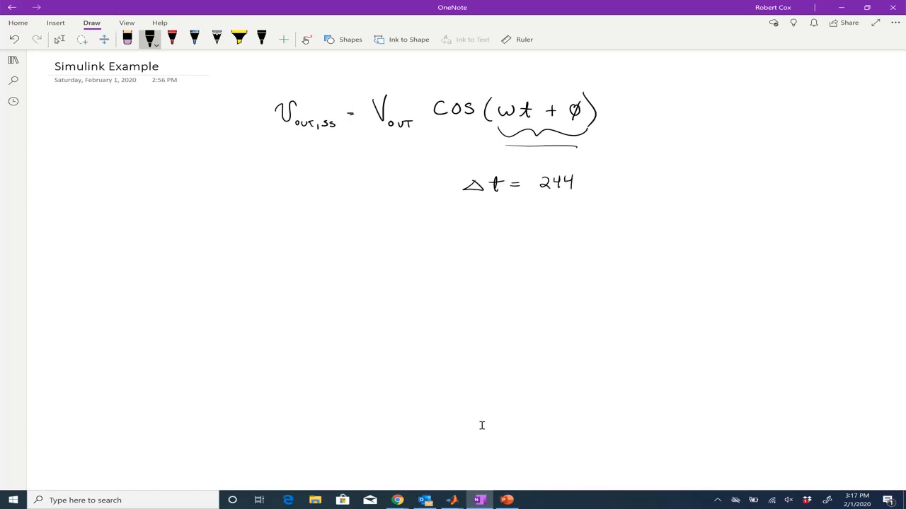
Step: Complete the handwritten time difference as Δt = 244.287 ×10^-6
left_click(452, 500)
right_click(452, 500)
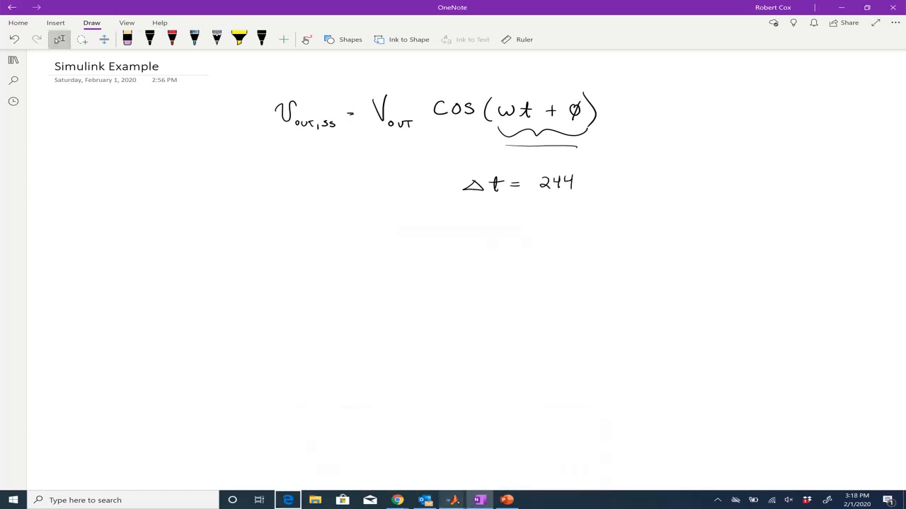
left_click(452, 500)
left_click(333, 465)
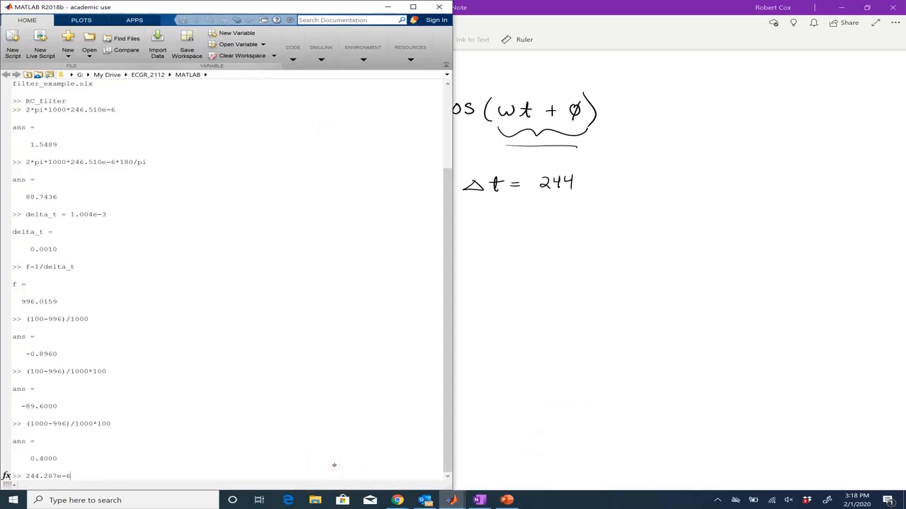
left_click(592, 299)
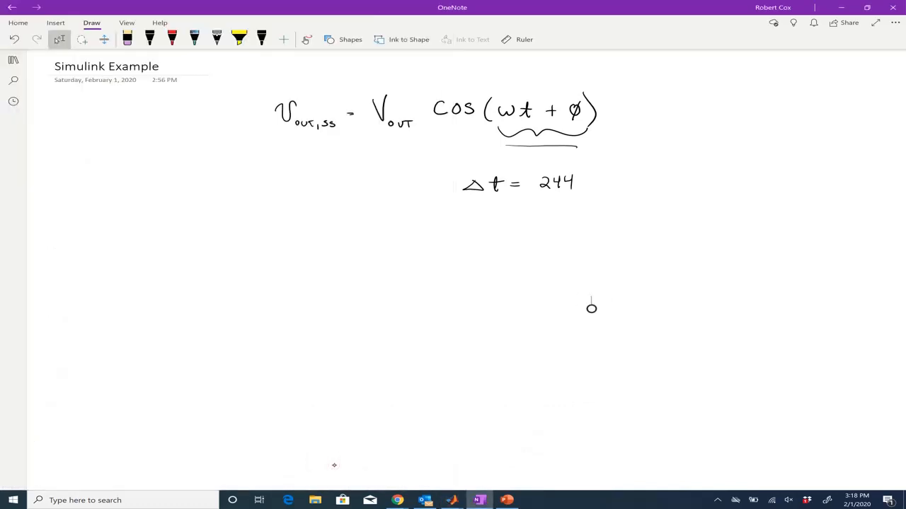
left_click(580, 188)
mouse_move(593, 180)
left_mouse_down()
mouse_move(600, 190)
mouse_move(617, 180)
mouse_move(645, 193)
left_mouse_up()
mouse_move(658, 184)
left_mouse_down()
mouse_move(659, 192)
mouse_move(680, 184)
left_mouse_up()
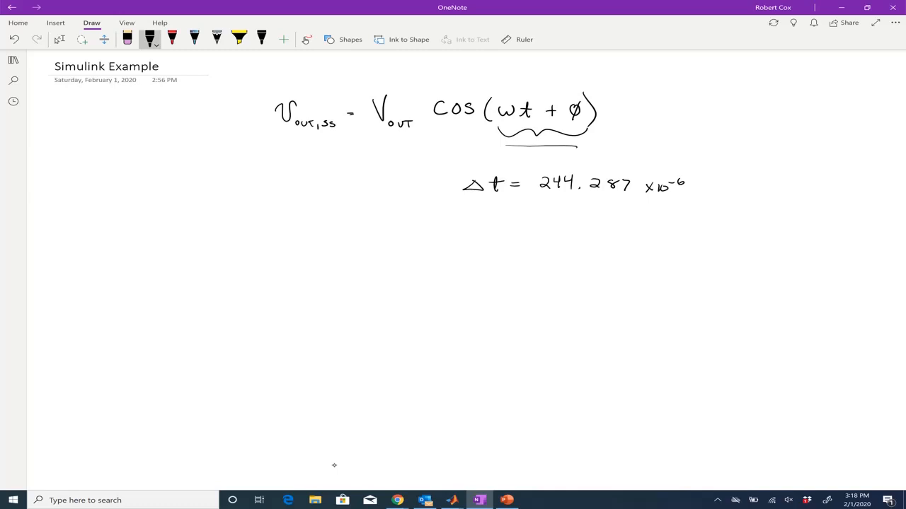
Step: Write the phase formula φ = 2πf Δt = 2π(1000)Δt in the notes
left_click_drag(460, 223, 444, 237)
mouse_move(498, 219)
left_mouse_down()
mouse_move(499, 232)
mouse_move(529, 223)
mouse_move(536, 232)
left_mouse_up()
left_click(519, 227)
mouse_move(533, 225)
left_mouse_down()
mouse_move(565, 221)
mouse_move(583, 232)
mouse_move(592, 223)
left_mouse_up()
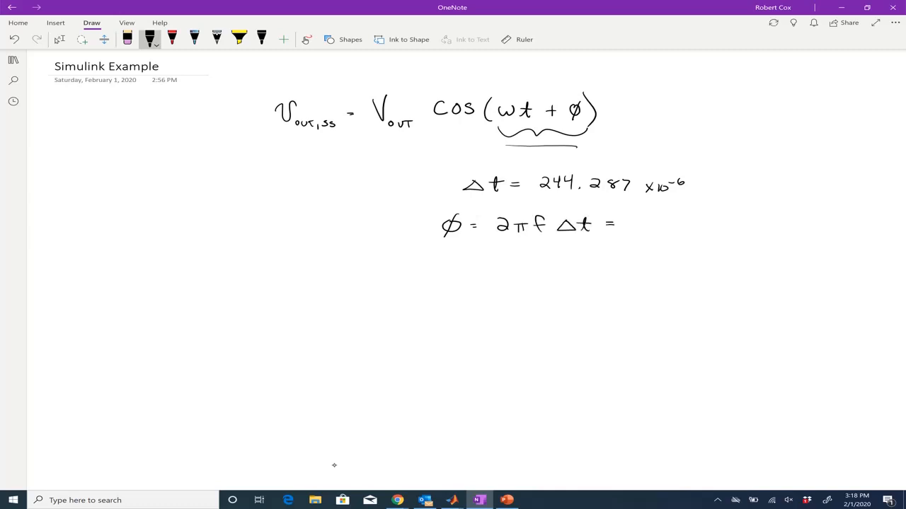
mouse_move(631, 219)
left_mouse_down()
mouse_move(641, 230)
mouse_move(696, 220)
mouse_move(704, 234)
mouse_move(722, 220)
mouse_move(737, 231)
mouse_move(741, 222)
left_mouse_up()
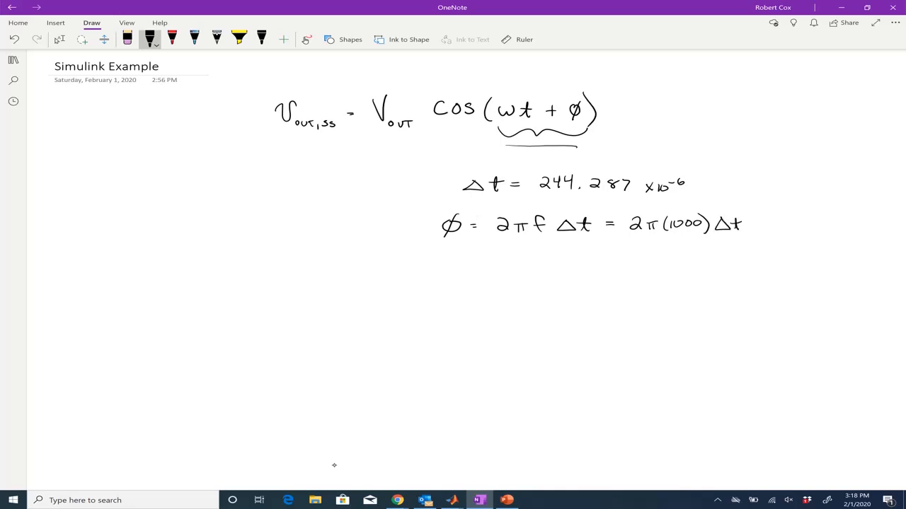
Step: Place the notes beside MATLAB and compute 244.287e-6*2*pi*1000 at the command prompt
left_click_drag(581, 7, 905, 78)
left_click(147, 267)
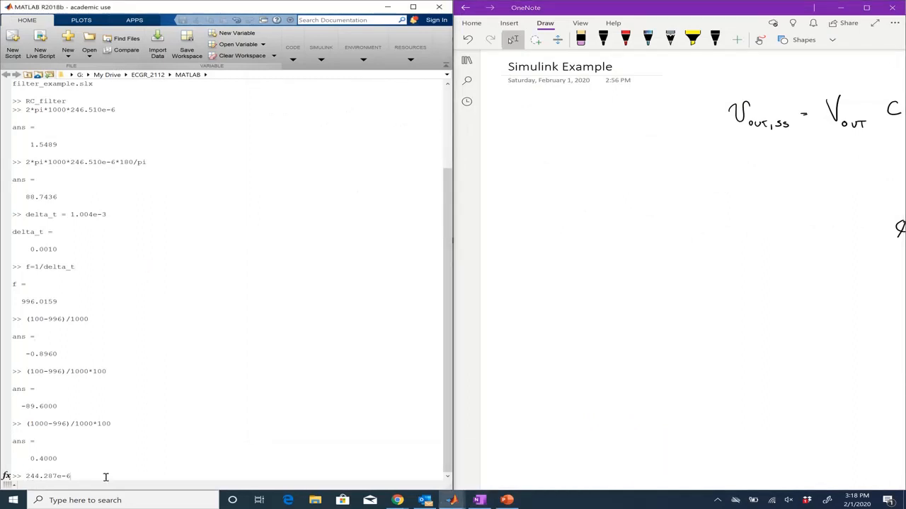
type("*2*pi*1000")
key("Return")
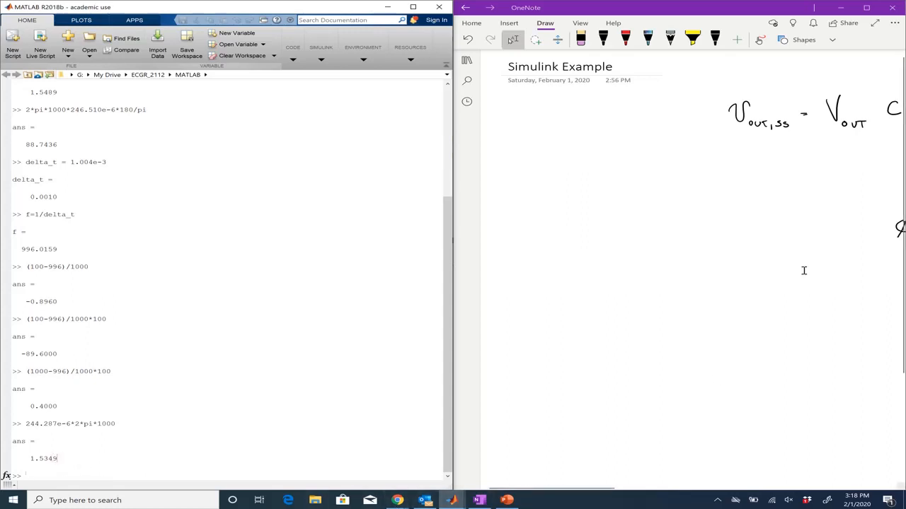
Step: Write the phase as (1.5349 radians)(180/pi) beneath the formula
scroll(804, 271, "right", 5)
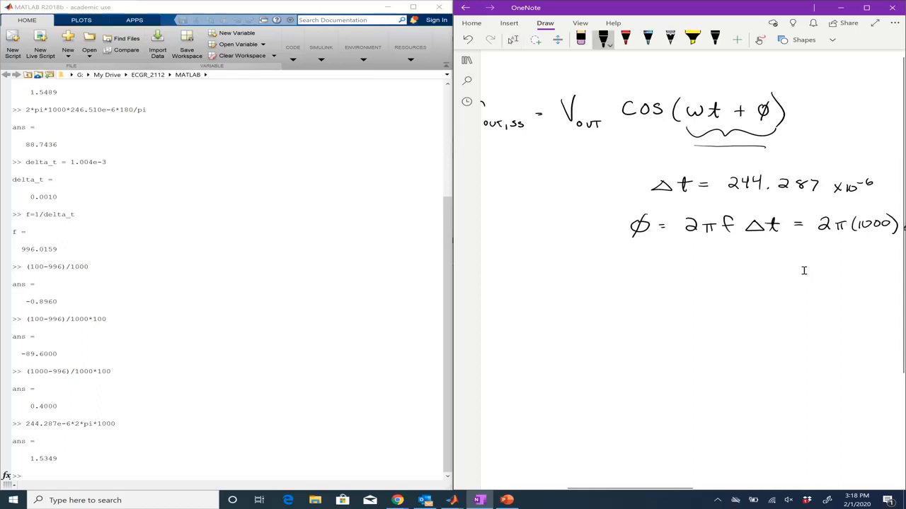
left_click_drag(660, 258, 665, 259)
mouse_move(660, 261)
left_mouse_down()
mouse_move(681, 269)
mouse_move(717, 260)
mouse_move(713, 267)
left_mouse_up()
left_click_drag(726, 252, 733, 261)
mouse_move(731, 254)
left_mouse_down()
mouse_move(731, 269)
mouse_move(764, 259)
mouse_move(809, 276)
left_mouse_up()
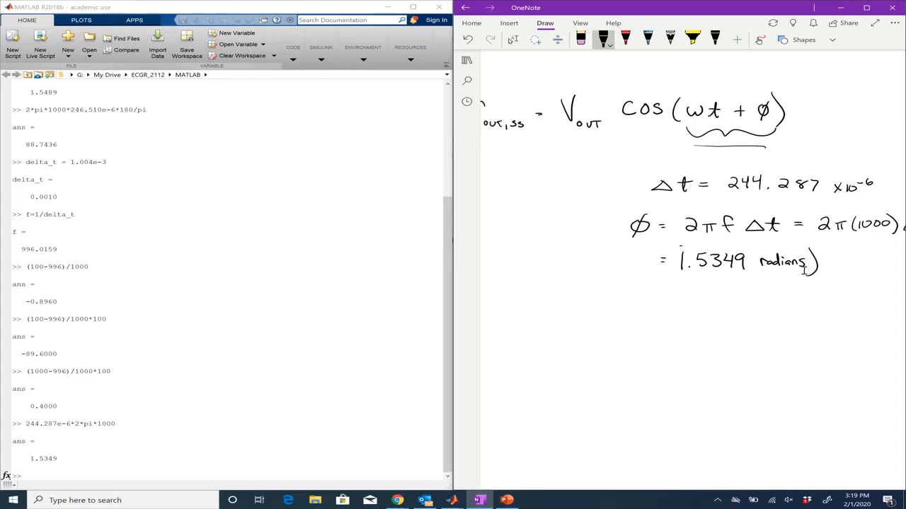
left_click_drag(685, 247, 682, 279)
left_click_drag(838, 250, 836, 286)
mouse_move(843, 255)
left_mouse_down()
mouse_move(842, 266)
mouse_move(861, 257)
mouse_move(864, 270)
left_mouse_up()
left_click_drag(848, 276, 846, 286)
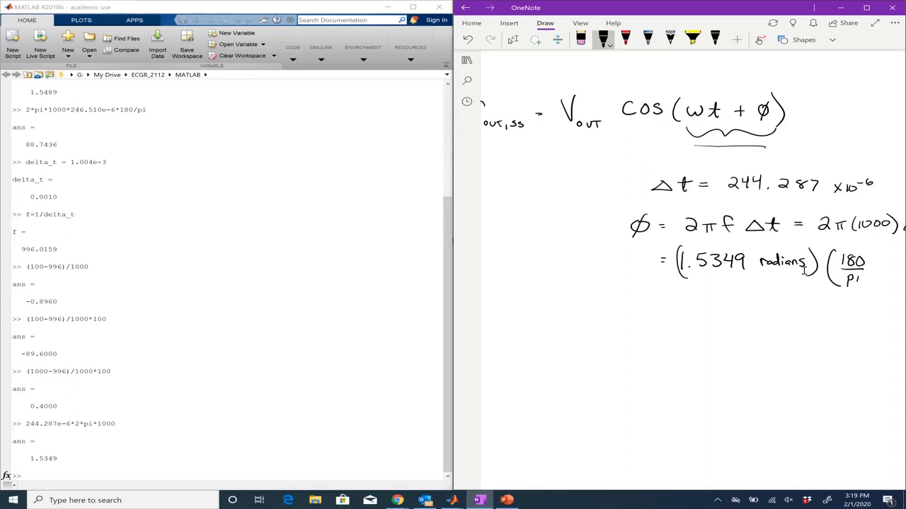
left_click_drag(864, 247, 858, 283)
Step: Recall the phase expression and extend it to 244.287e-6*2*pi*1000*(180/pi) to get degrees
left_click(234, 386)
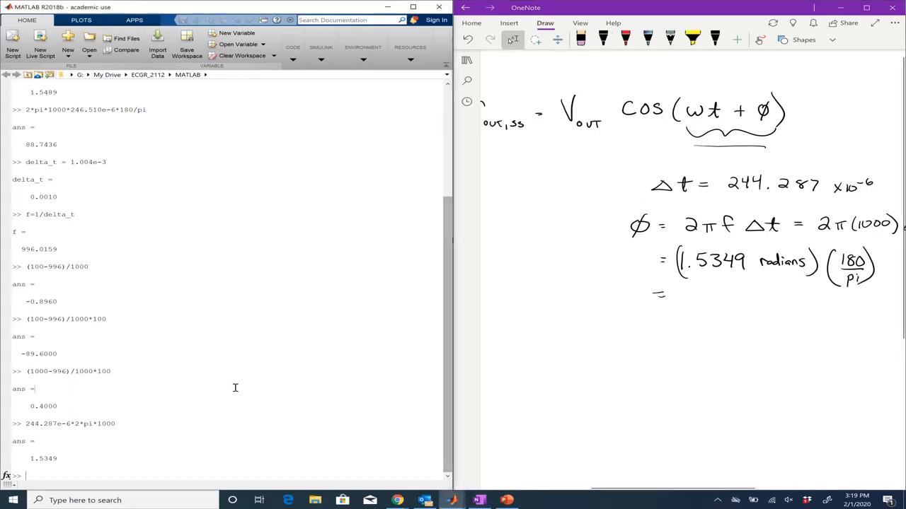
key("Up")
type("*")
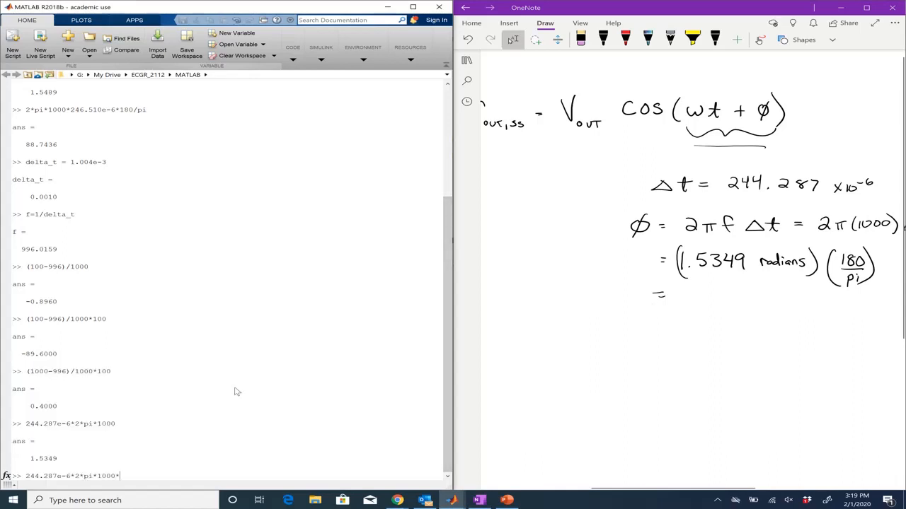
type("(180")
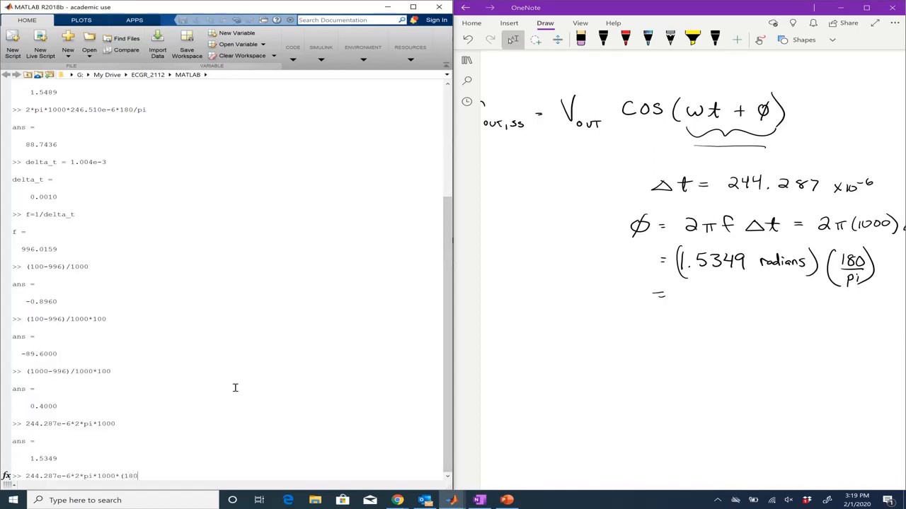
type("/pi)")
key("Return")
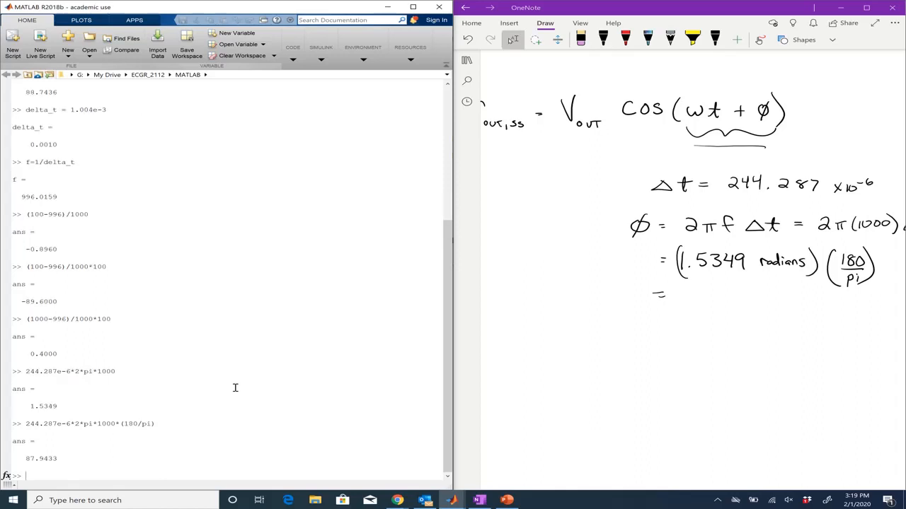
Step: Write = 87.9433° as the phase angle in the notes
mouse_move(693, 291)
left_mouse_down()
mouse_move(686, 299)
mouse_move(692, 290)
left_mouse_up()
mouse_move(698, 289)
left_mouse_down()
mouse_move(712, 289)
mouse_move(707, 302)
mouse_move(745, 293)
left_mouse_up()
left_click(717, 300)
mouse_move(744, 284)
left_mouse_down()
mouse_move(743, 299)
mouse_move(762, 293)
mouse_move(758, 300)
left_mouse_up()
mouse_move(764, 285)
left_mouse_down()
mouse_move(772, 297)
mouse_move(780, 283)
left_mouse_up()
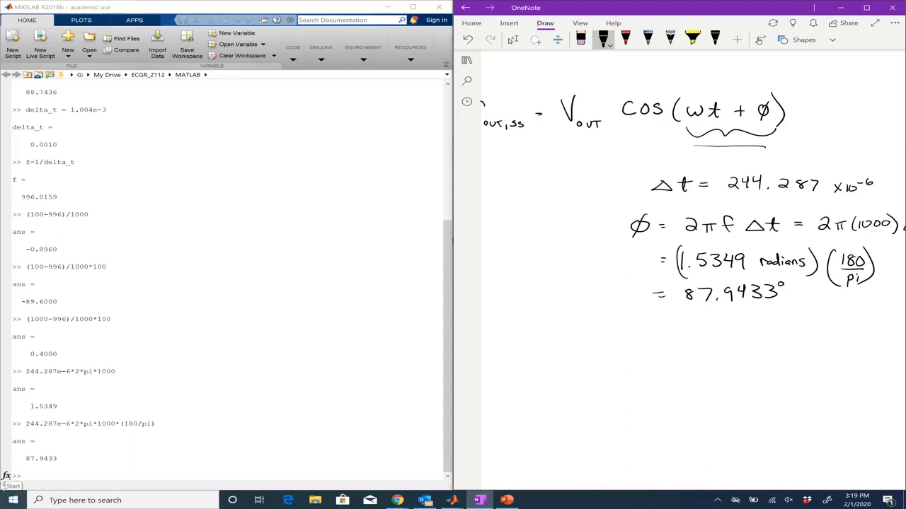
Step: Check the output amplitude on the Scope and write Vout = .04 V in the notes
mouse_move(455, 501)
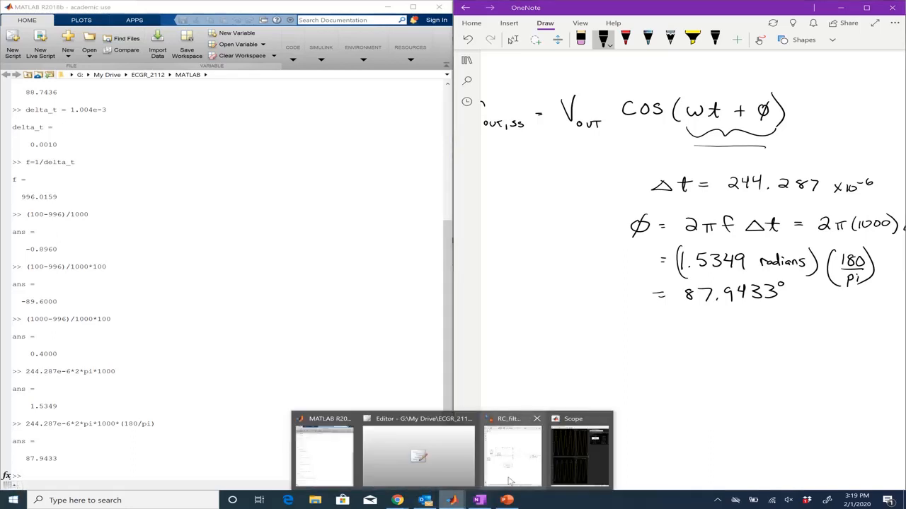
left_click(583, 451)
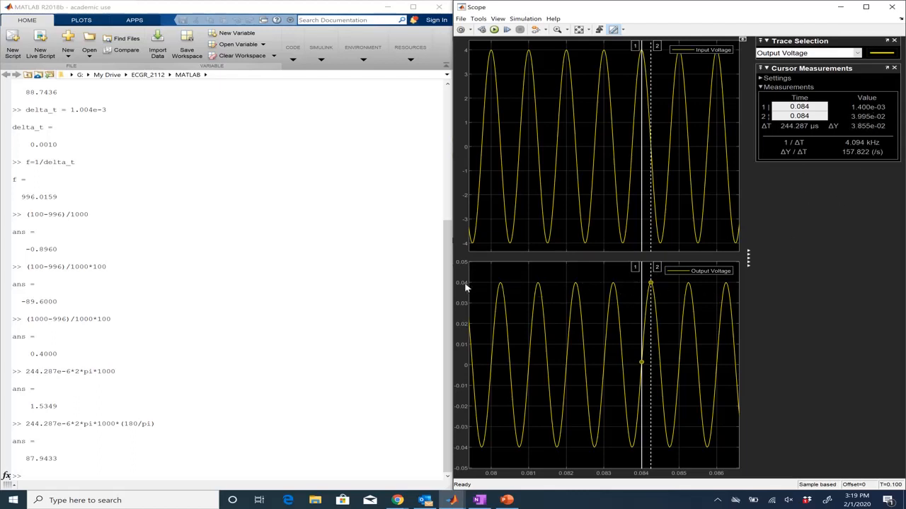
left_click(840, 7)
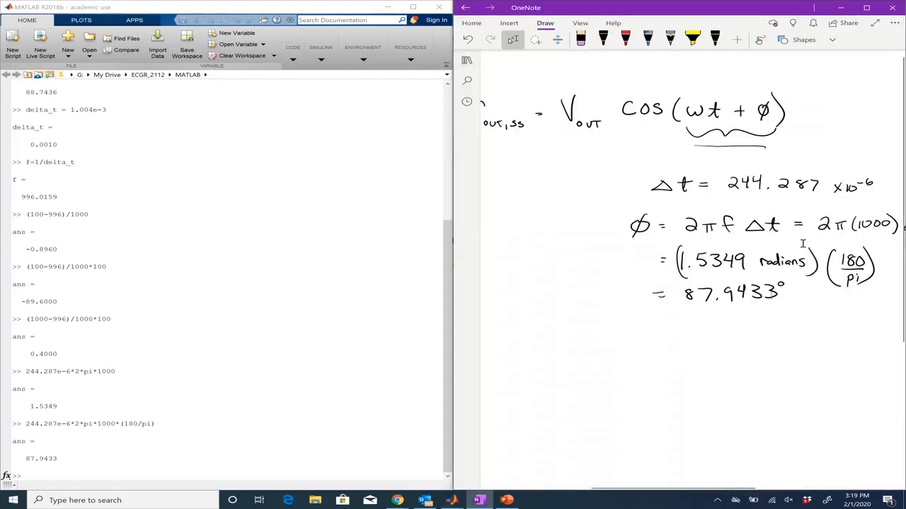
left_click(603, 39)
left_click_drag(618, 325, 645, 338)
left_click_drag(650, 336, 671, 329)
mouse_move(665, 332)
left_mouse_down()
mouse_move(693, 322)
mouse_move(709, 334)
mouse_move(729, 321)
left_mouse_up()
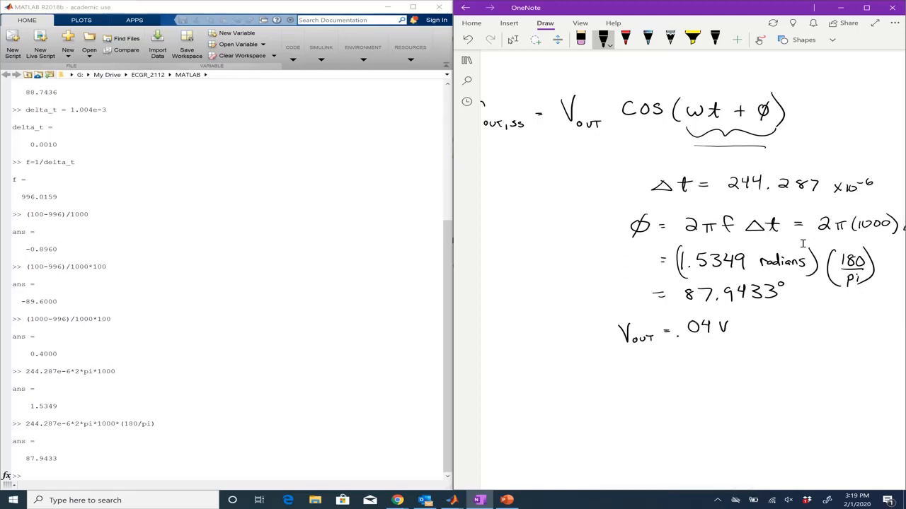
Step: Set the RC_filter model's simulation stop time to 1 and run the simulation
left_click(451, 500)
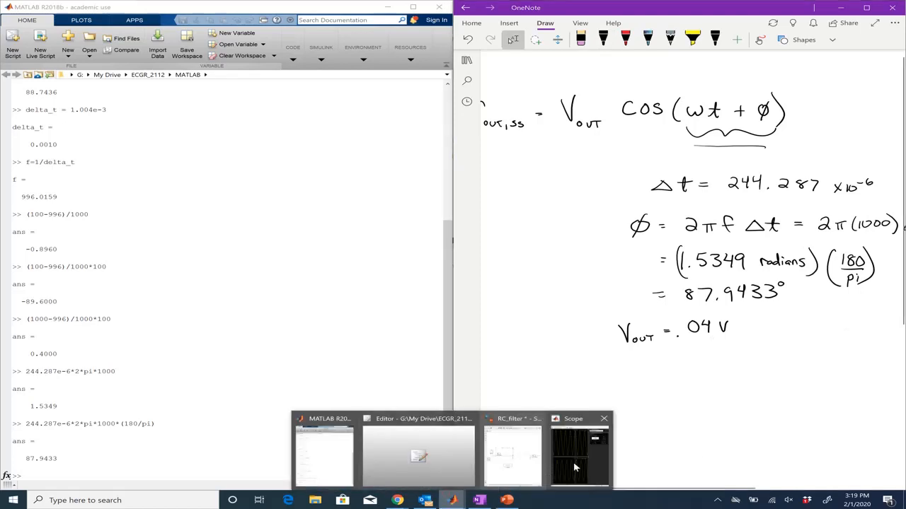
left_click(518, 469)
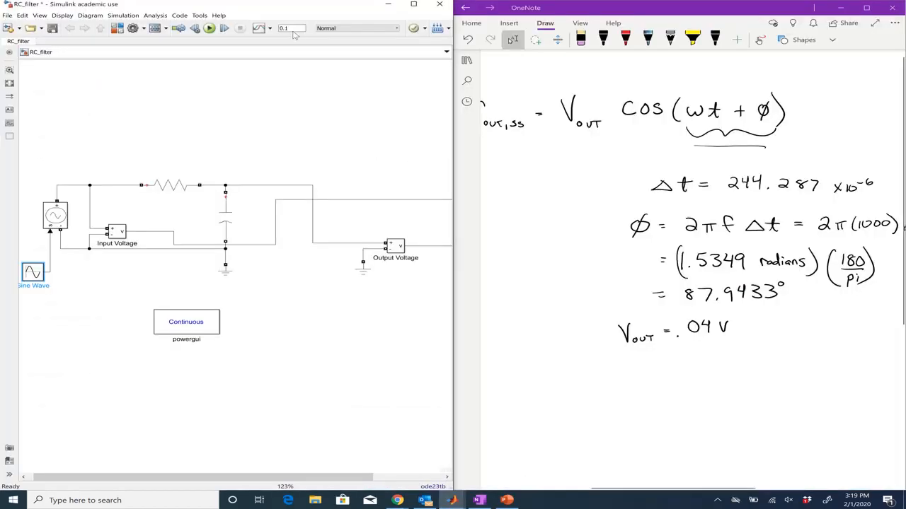
double_click(292, 31)
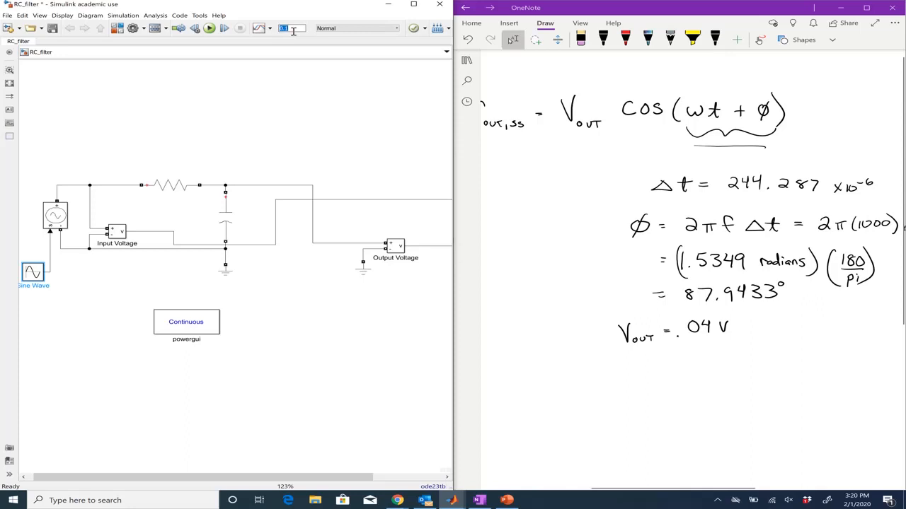
left_click(413, 4)
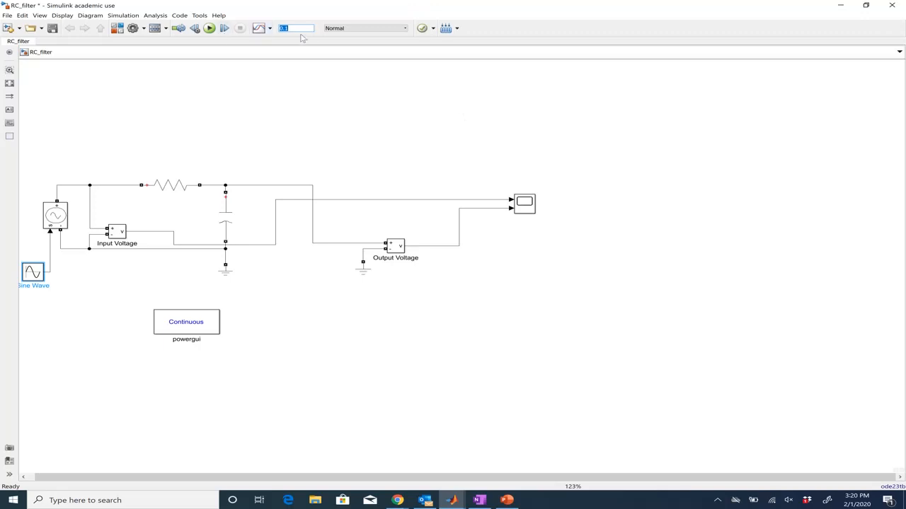
type("1")
left_click(210, 28)
Step: Open the Scope full-screen and zoom into the waveforms between about 0.863 s and 0.869 s
left_click(522, 205)
double_click(522, 205)
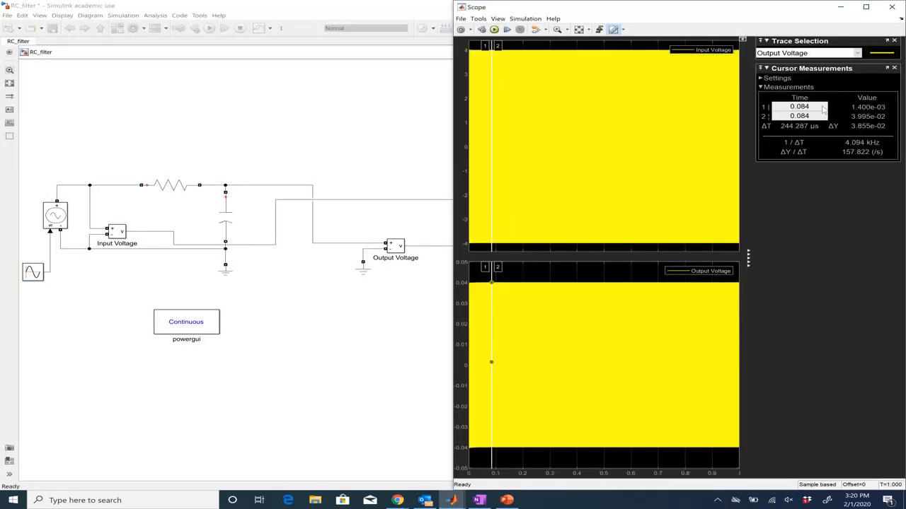
left_click(865, 7)
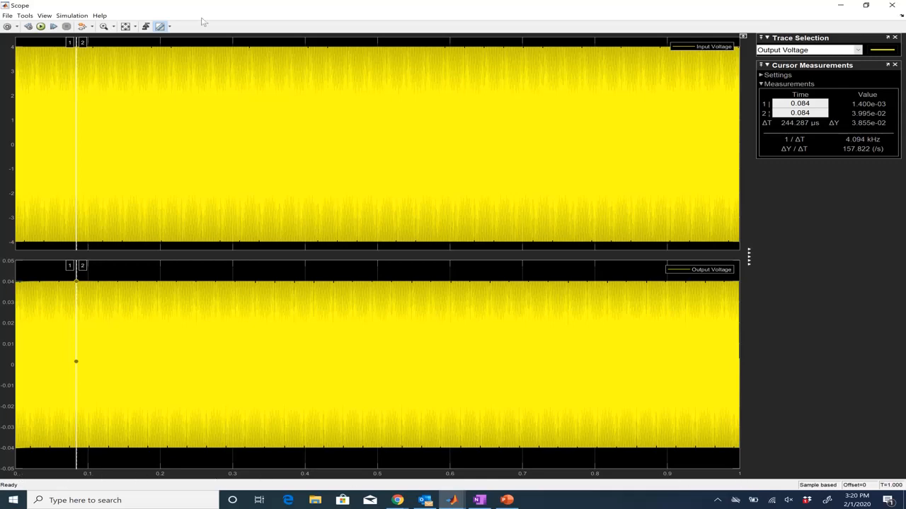
left_click(103, 26)
left_click_drag(622, 41, 654, 244)
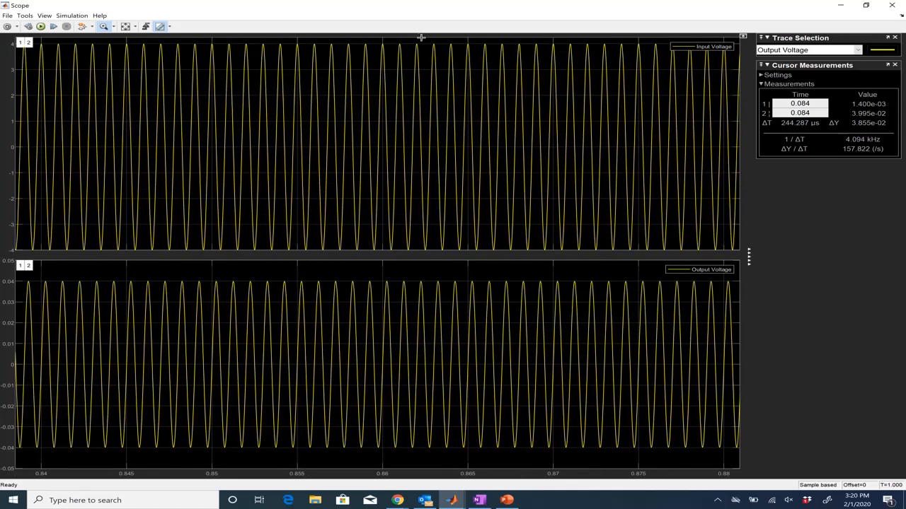
left_click_drag(421, 47, 538, 264)
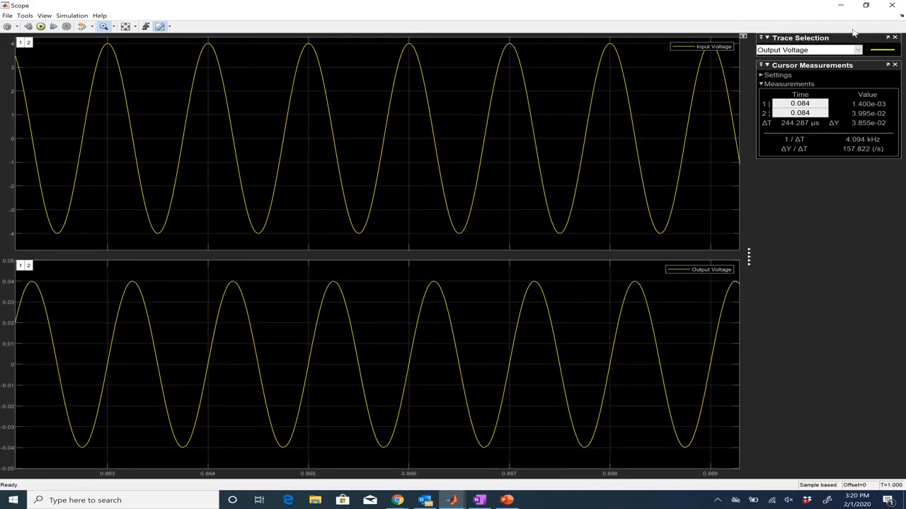
left_click(841, 5)
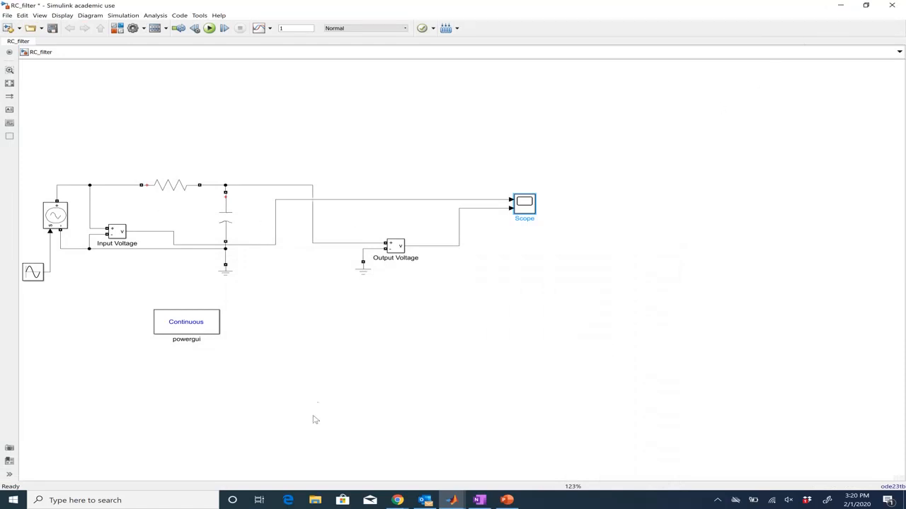
left_click(718, 501)
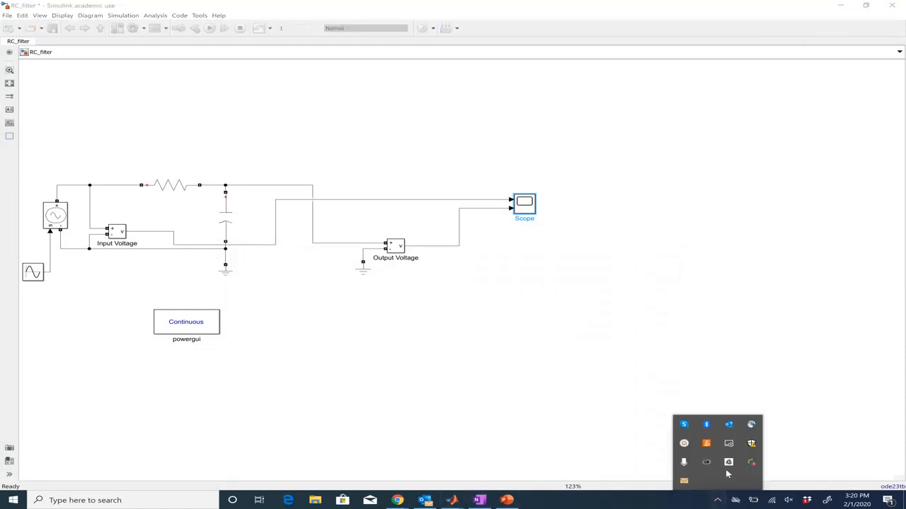